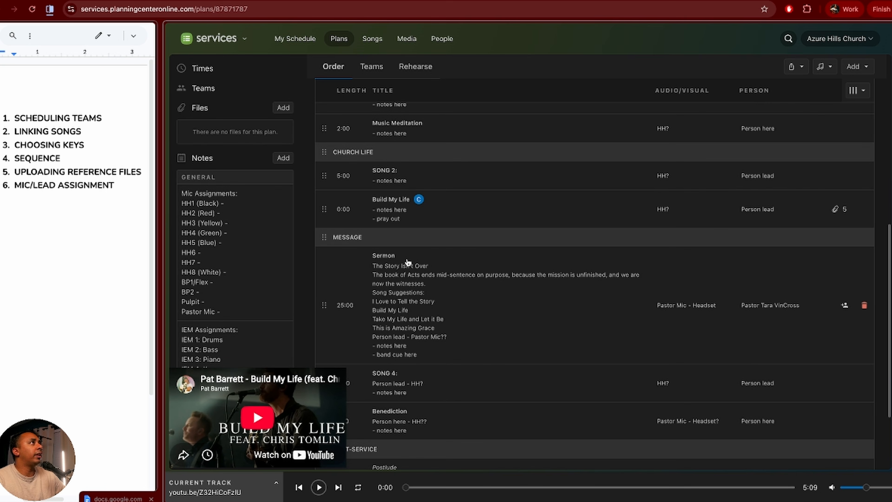
Delete the two YouTube links and the SongSelect chart in C from the files of the Build My Life plan item
click(394, 200)
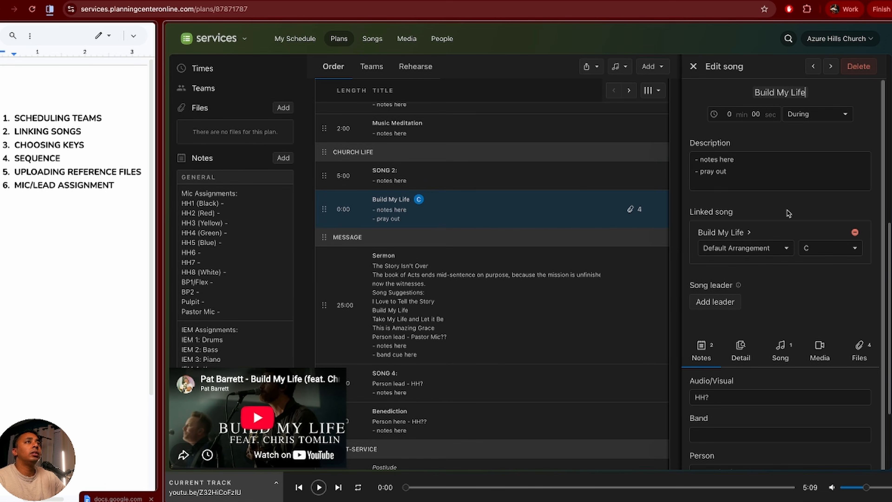
click(780, 351)
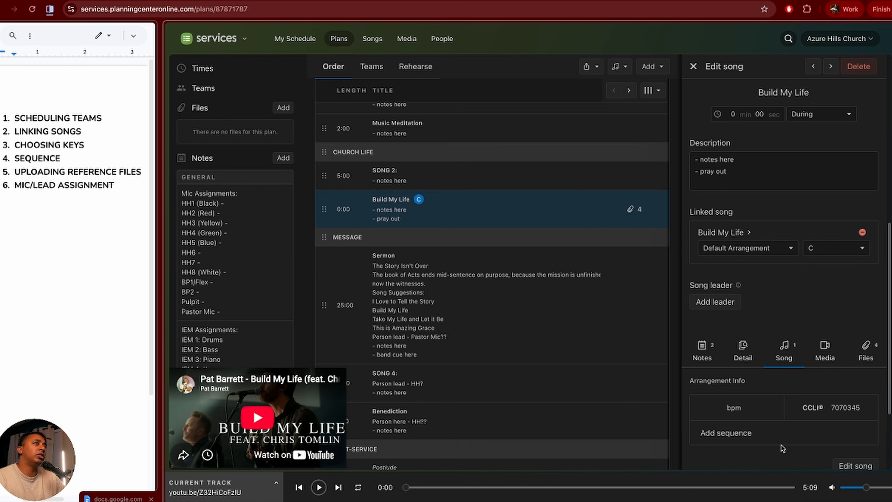
scroll(784, 449, down, 3)
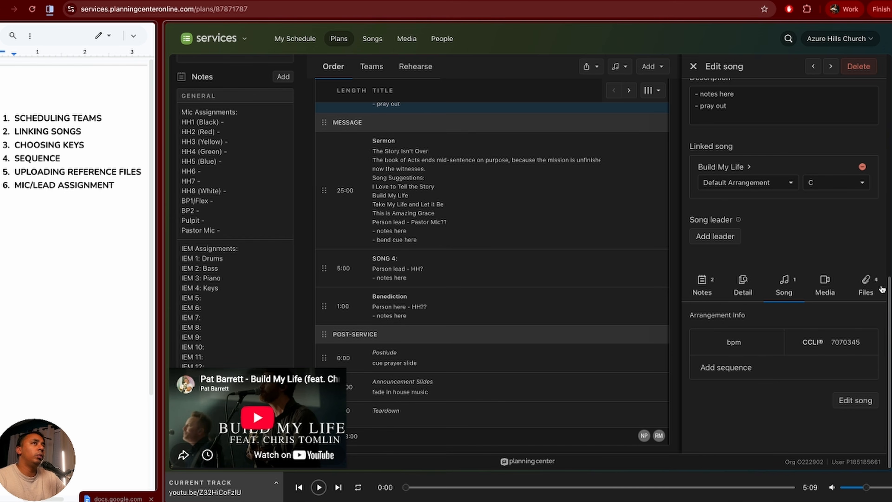
click(872, 286)
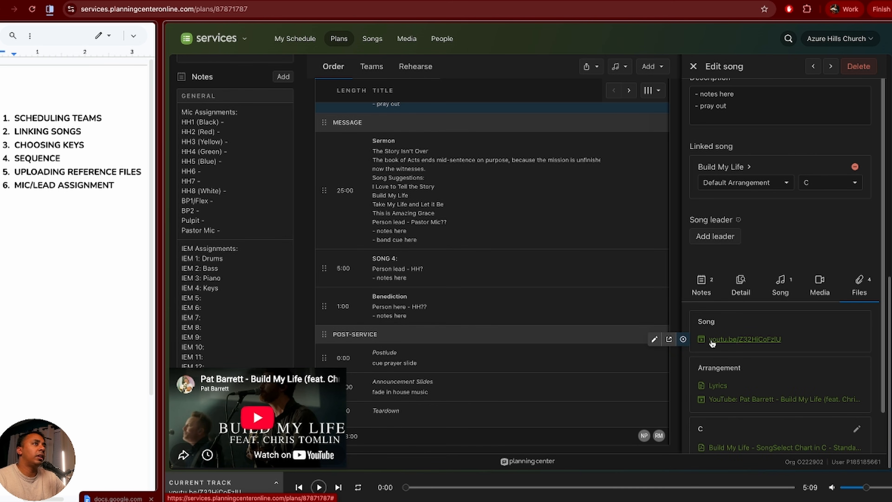
scroll(716, 400, down, 3)
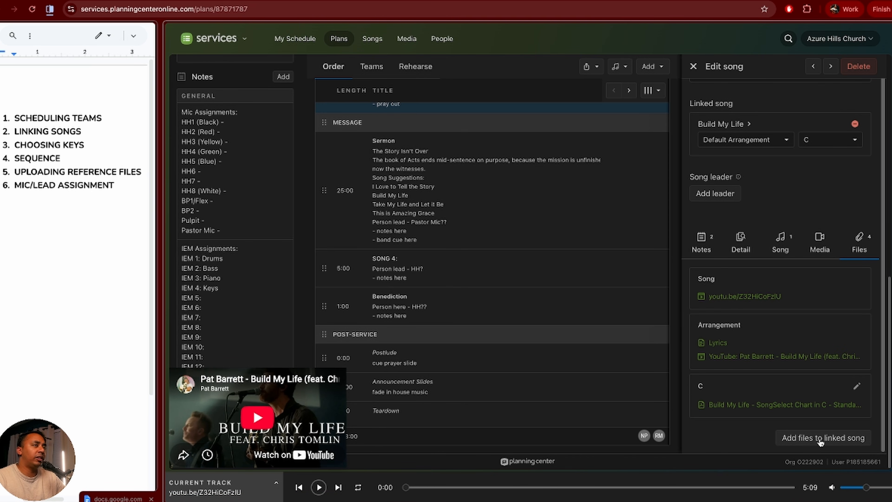
scroll(818, 436, up, 3)
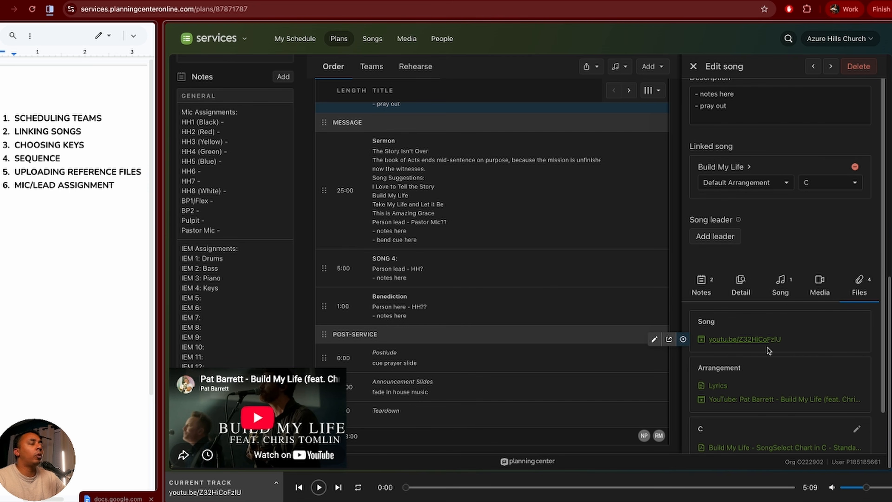
click(655, 340)
click(417, 249)
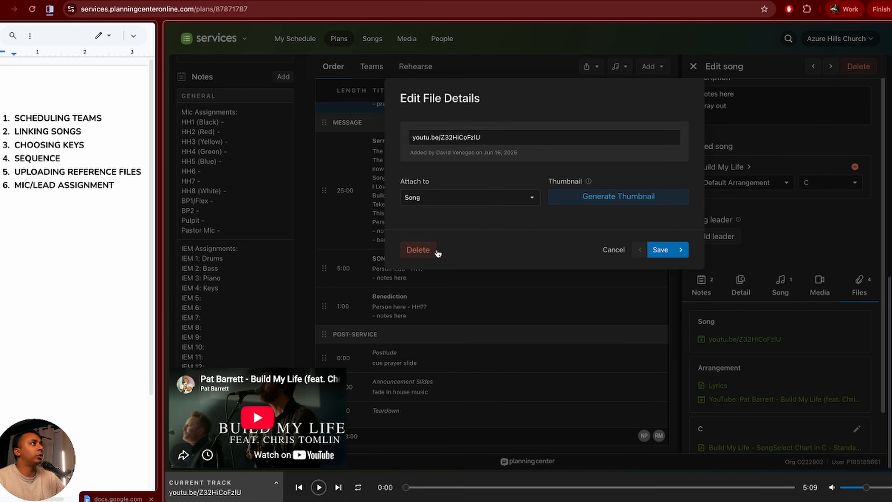
click(589, 325)
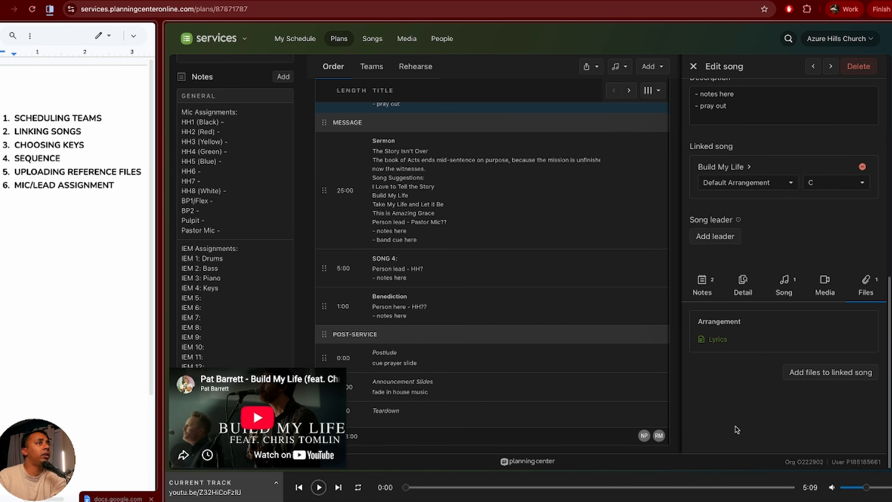
Add a SongSelect ChordSheet PDF to the linked song, using only the Standard 2-column layout in the key of C
click(826, 373)
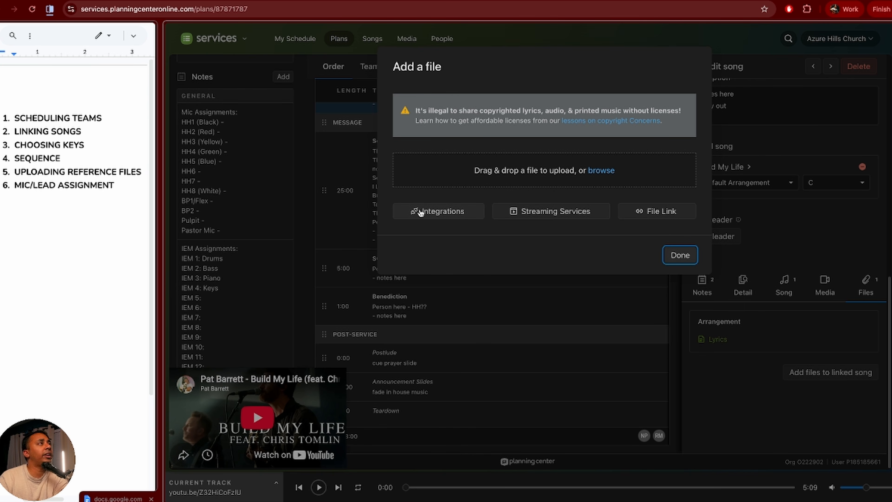
click(461, 216)
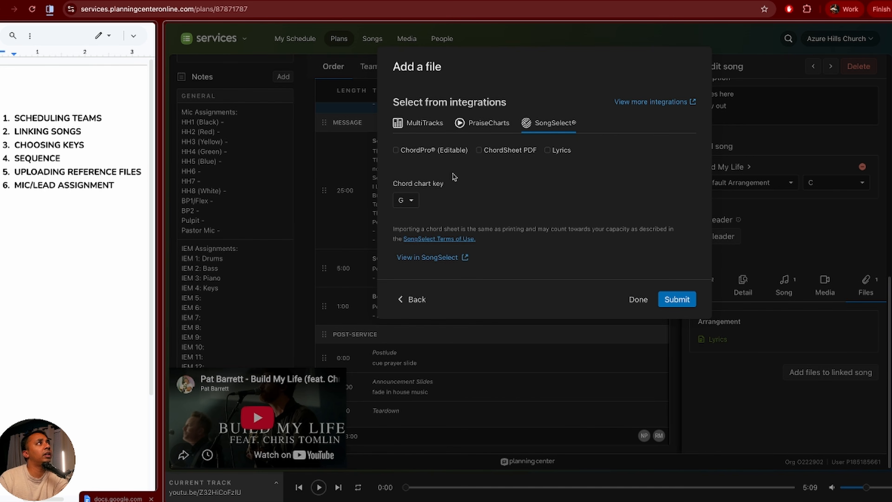
click(485, 151)
click(407, 195)
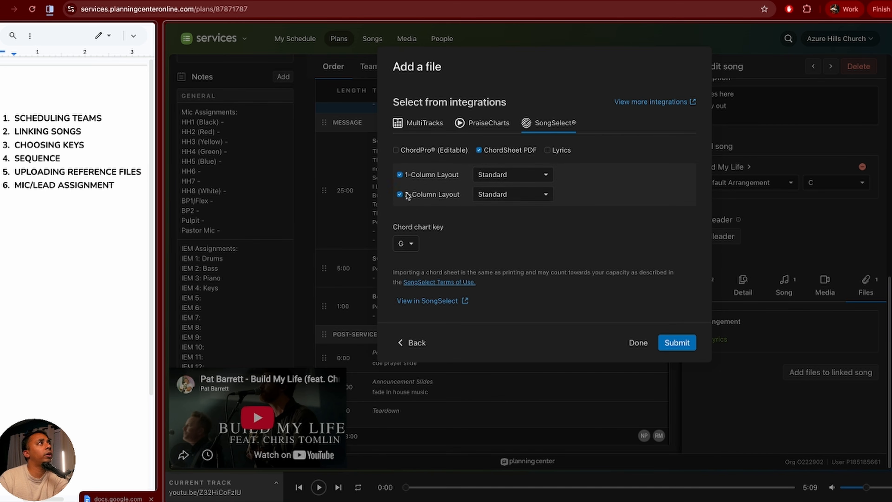
click(407, 175)
click(411, 242)
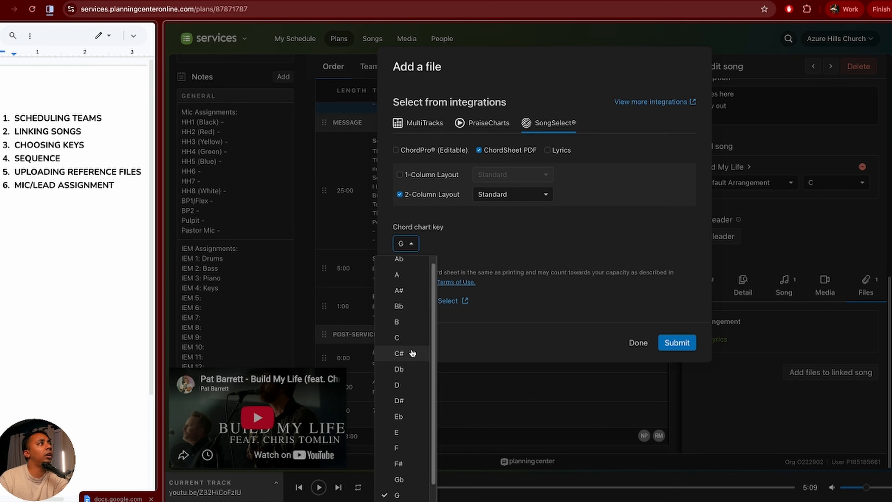
click(398, 338)
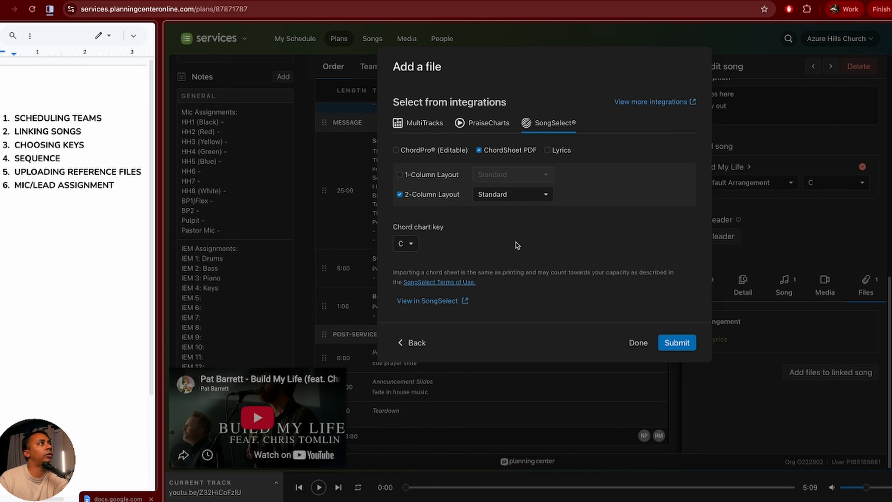
click(677, 343)
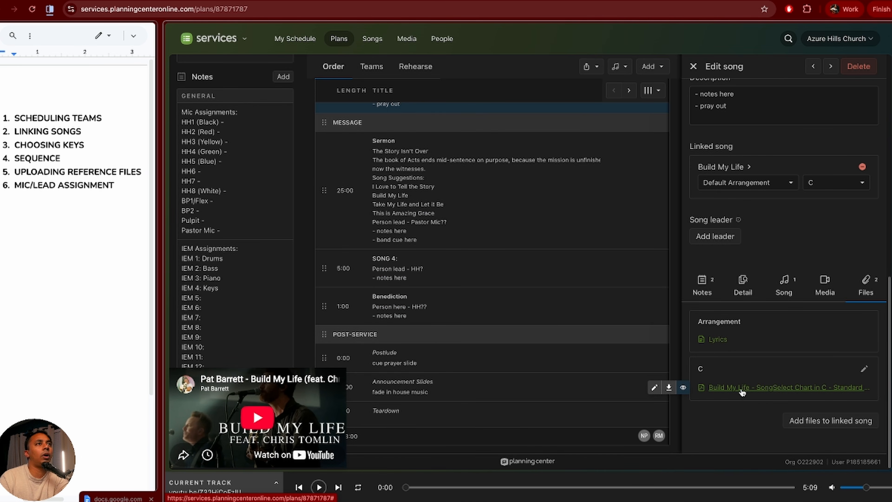
Rename the imported SongSelect chart file as "Build My Life - Chord Chart - C.pdf"
click(654, 388)
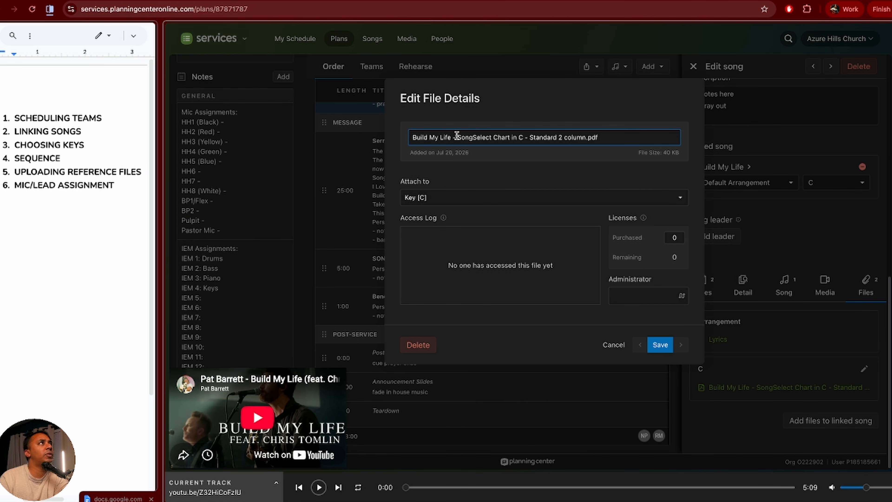
double_click(469, 137)
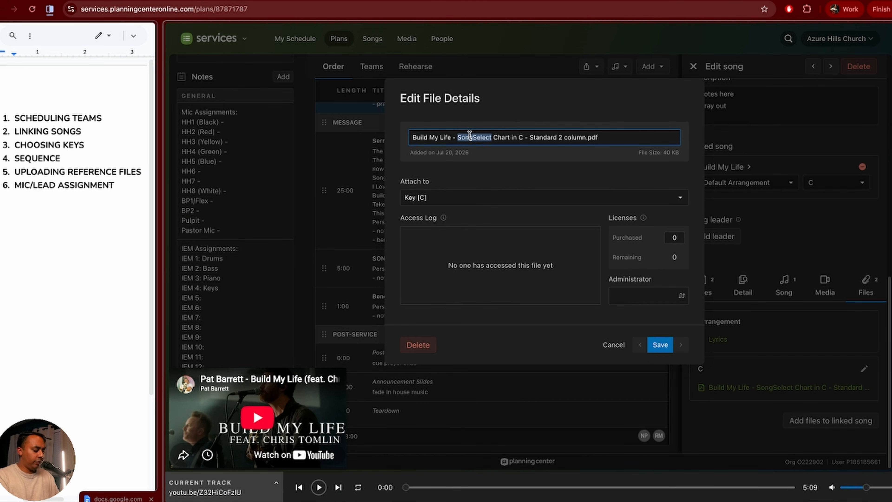
text(Chord)
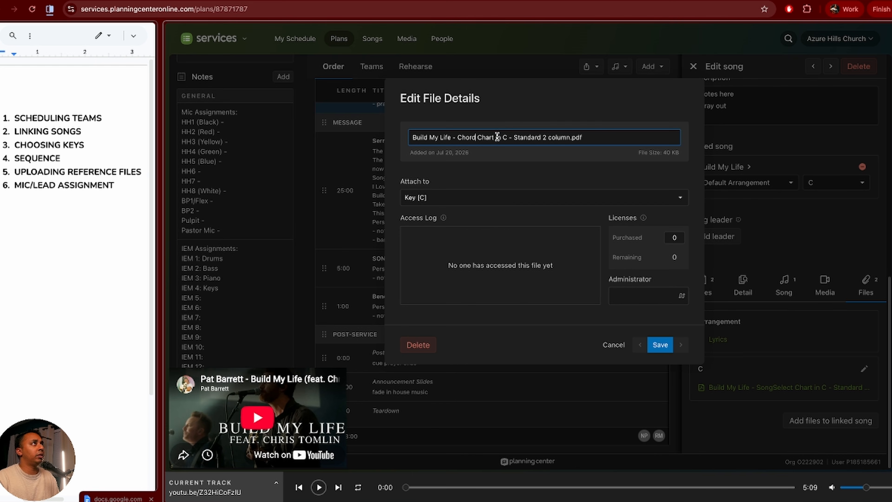
double_click(496, 137)
text(-)
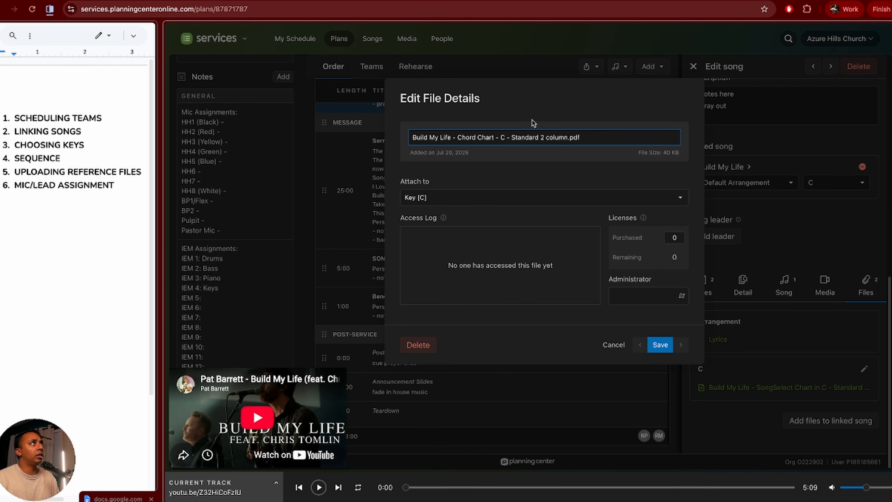
double_click(564, 137)
shift+click(504, 137)
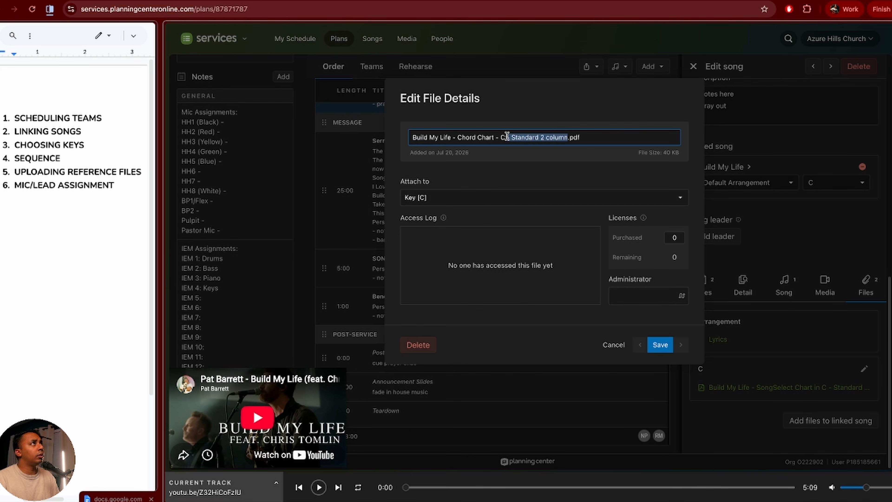
key(BackSpace)
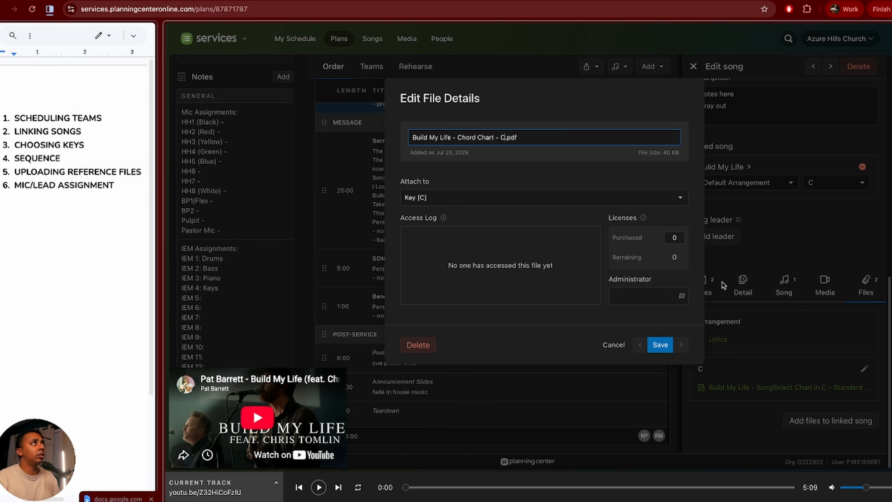
click(668, 345)
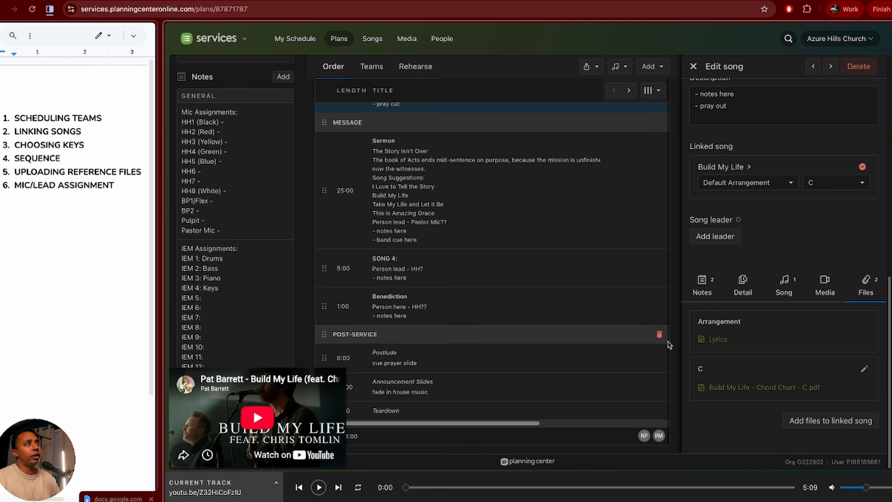
Review the Build My Life chord chart PDF from the intro through the bridge and copyright footer, and close it
click(756, 388)
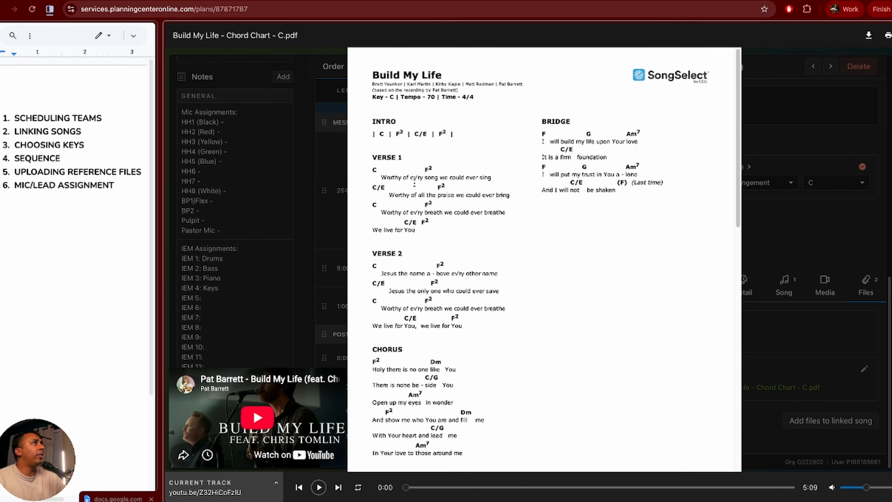
scroll(471, 395, down, 3)
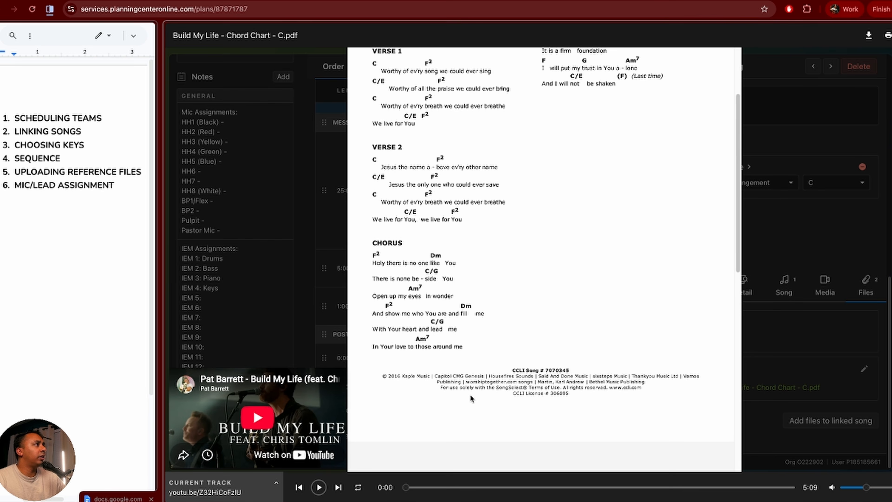
scroll(388, 316, up, 2)
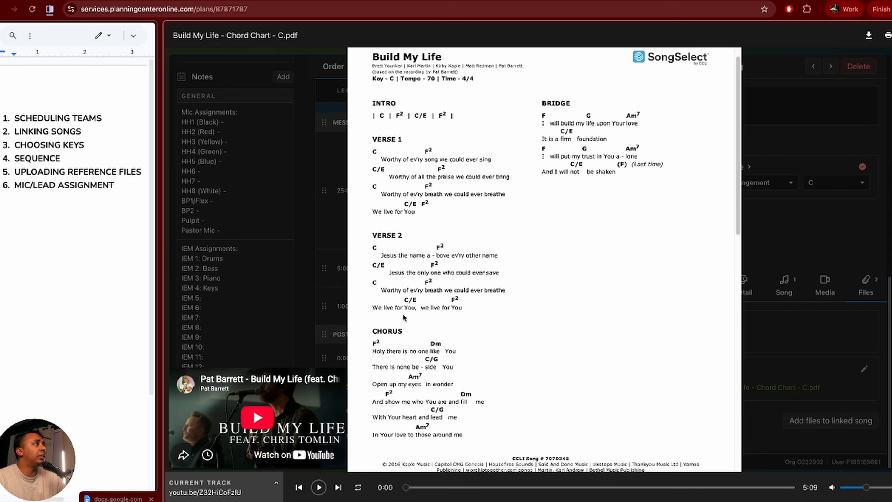
scroll(626, 192, up, 1)
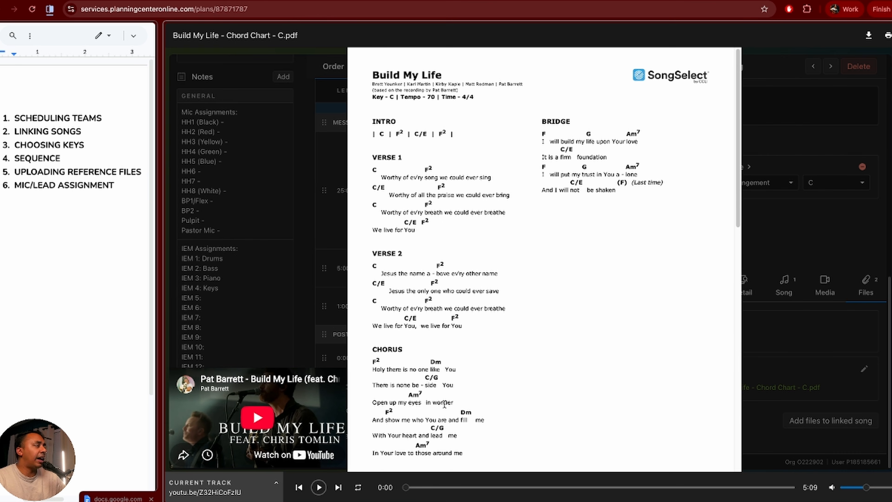
scroll(582, 354, down, 4)
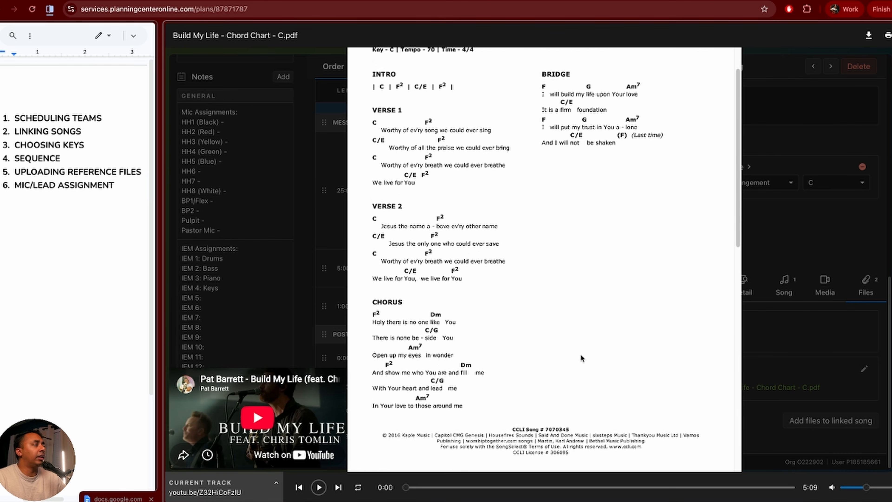
scroll(582, 354, down, 10)
scroll(581, 354, up, 15)
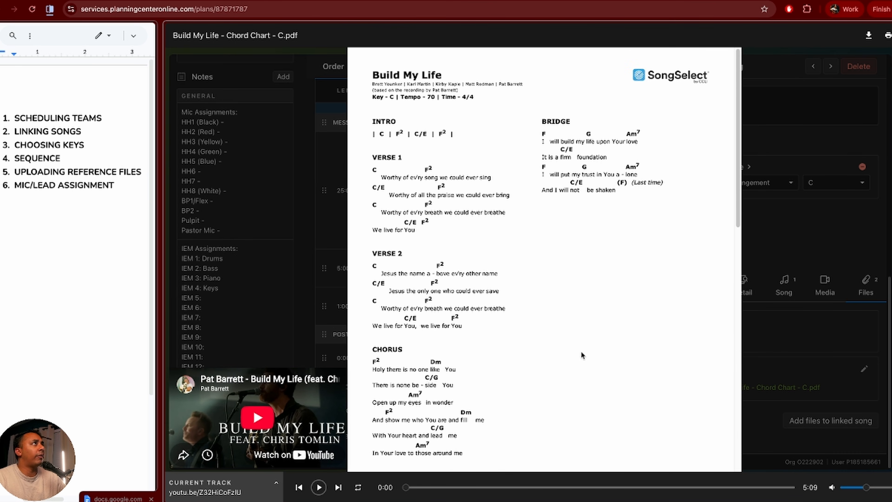
click(774, 362)
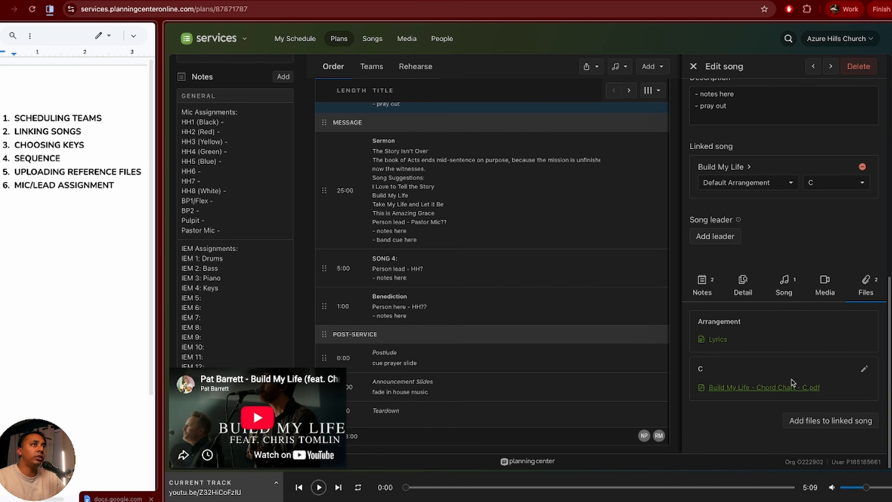
Open the Build My Life song page from its plan item and view the form for adding an arrangement, without adding one
scroll(775, 369, up, 5)
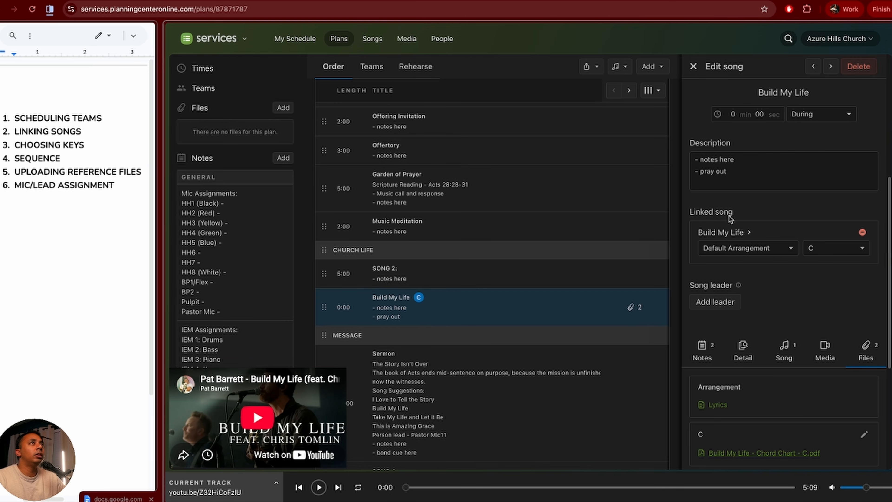
click(716, 235)
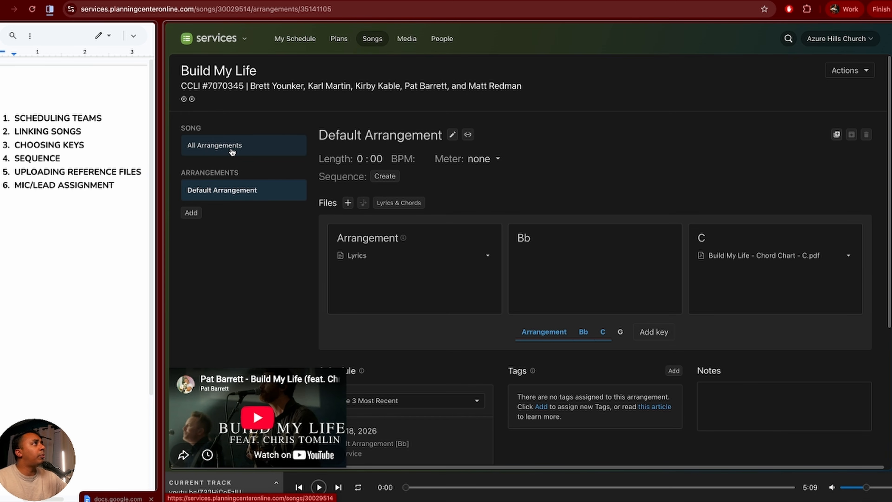
click(192, 214)
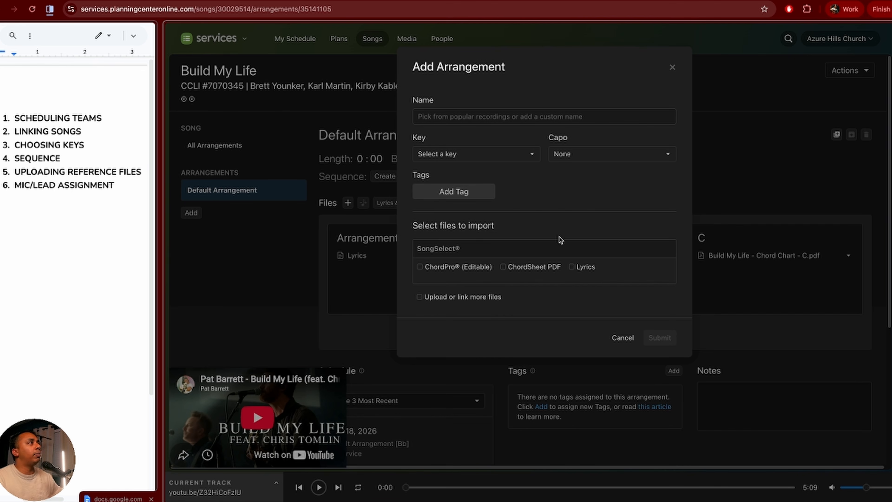
click(621, 338)
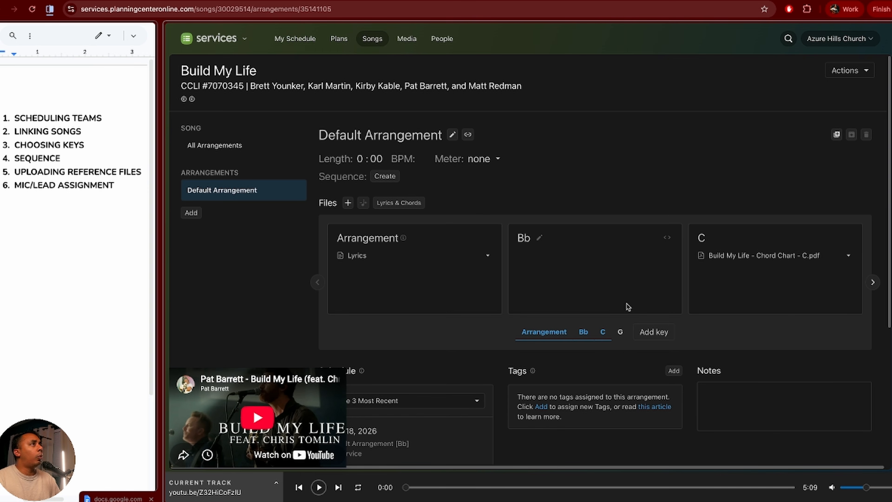
Attach the YouTube video "Pat Barrett - Build My Life (feat. Chris Tomlin) (Live)" to the song's files for all arrangements
click(225, 151)
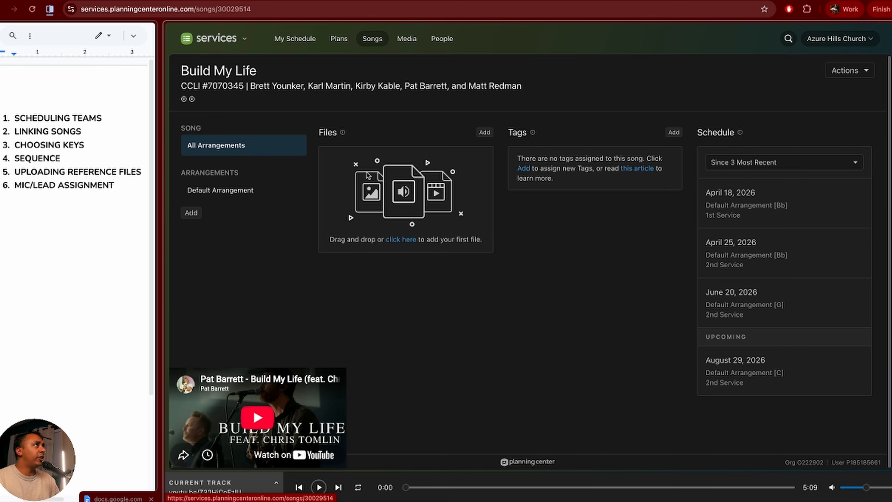
click(393, 239)
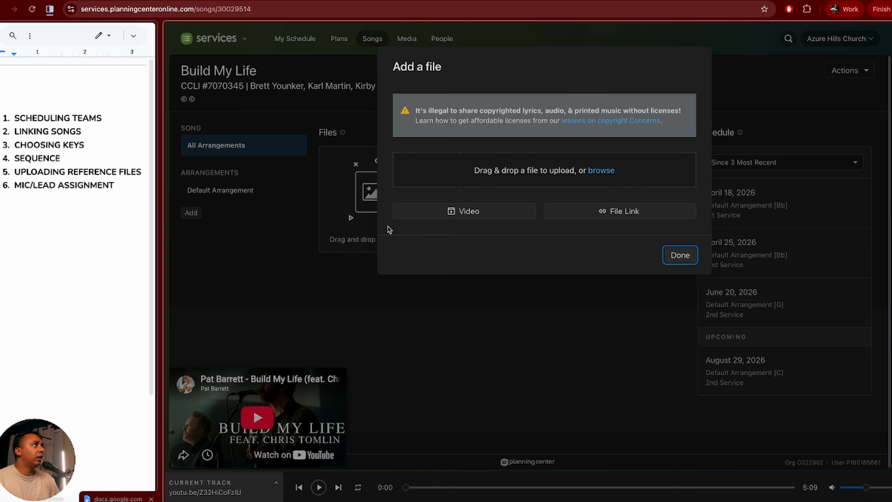
click(475, 212)
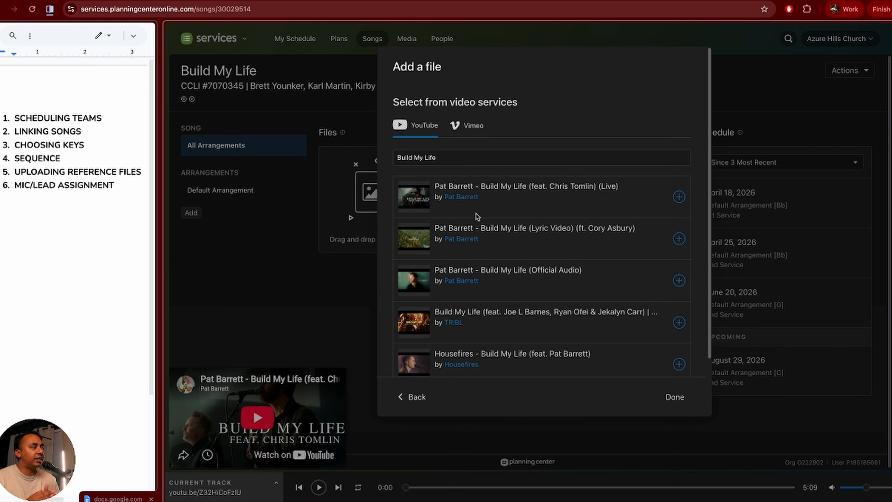
mouse_move(417, 201)
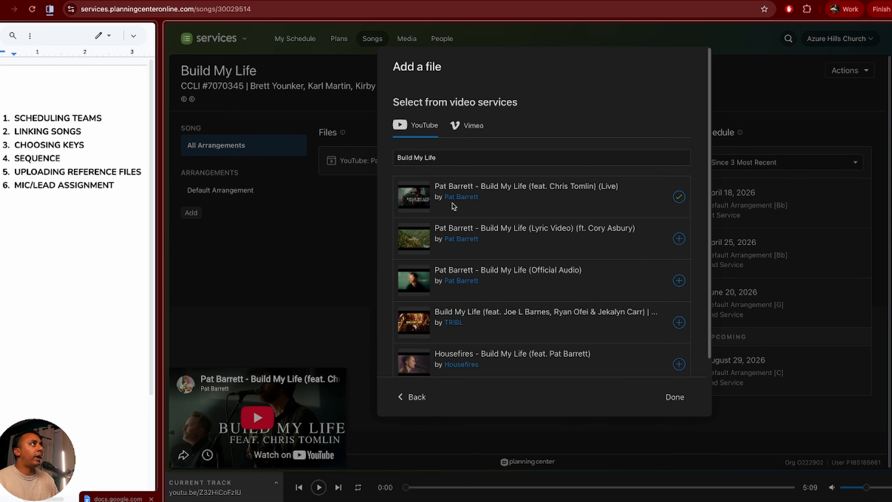
Search YouTube for drums and bass versions, adding "Passion - Build My Life (Drum Tutorial)" and the "Bass Guide w/Tabs and Chords" video
click(455, 156)
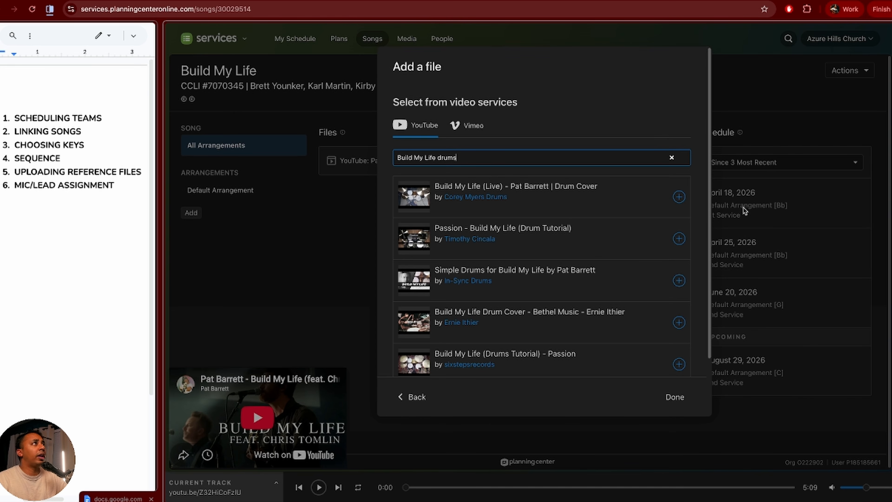
click(682, 240)
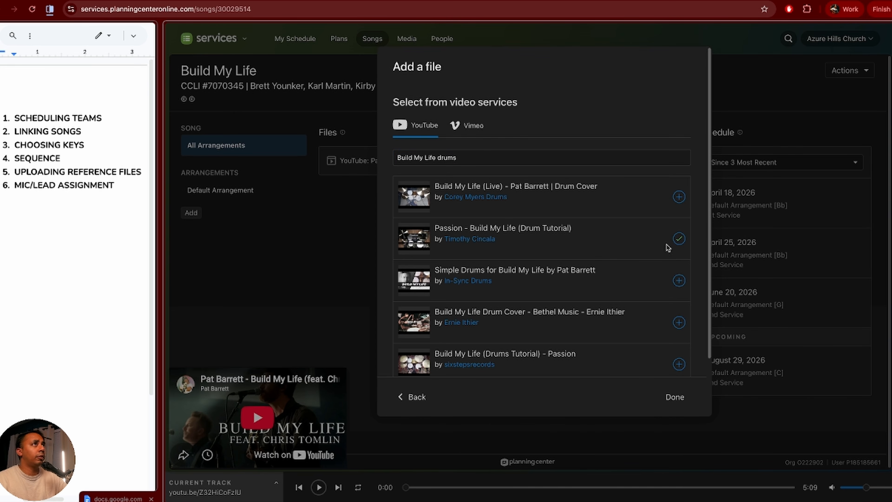
double_click(450, 158)
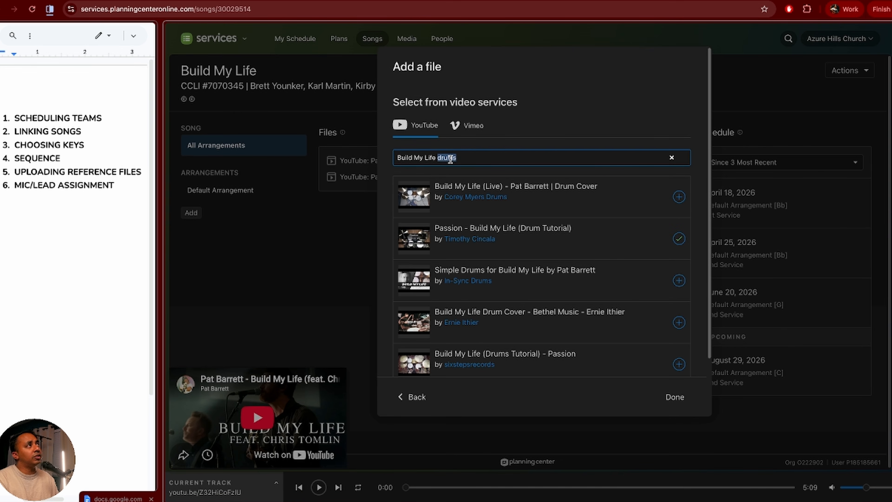
text(bas)
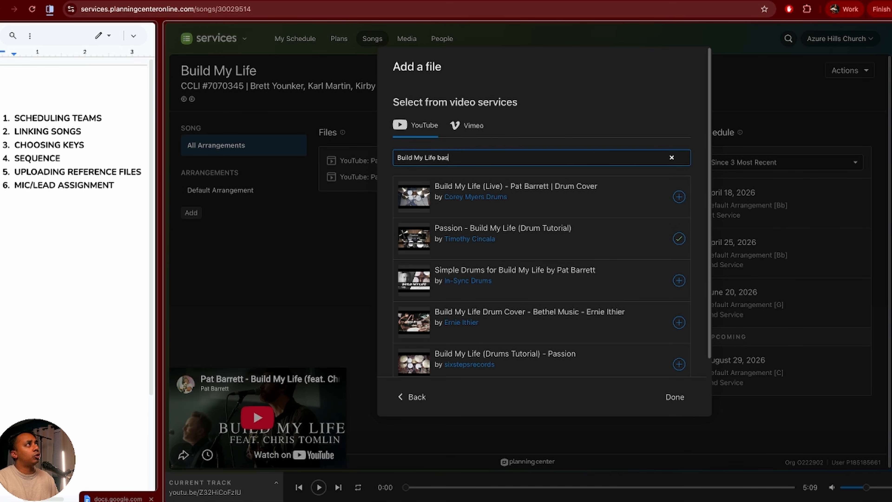
text(s)
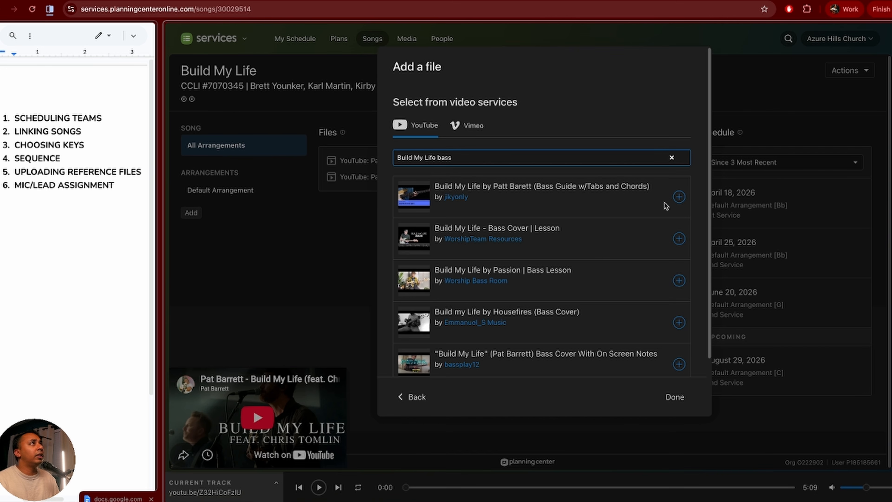
click(679, 197)
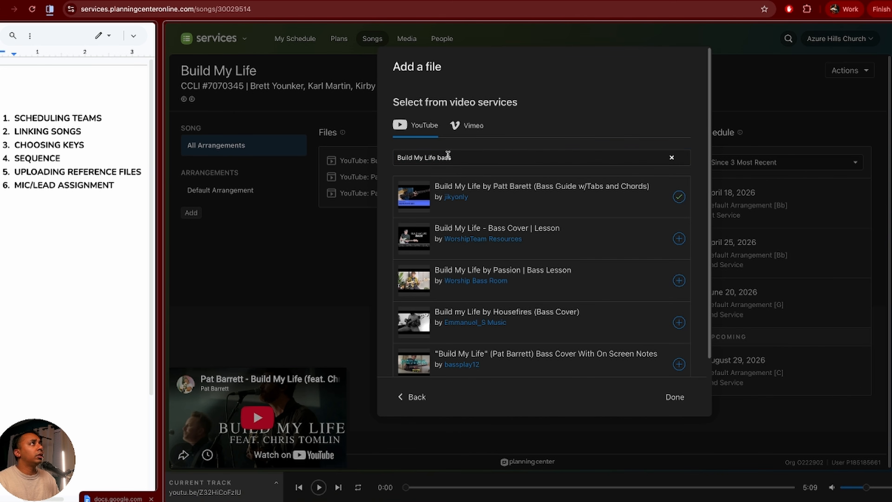
Search YouTube for "Build My Life piano tutorial" and add "Build My Life | Beginner Worship Piano Tutorial | C"
double_click(447, 156)
text(keys)
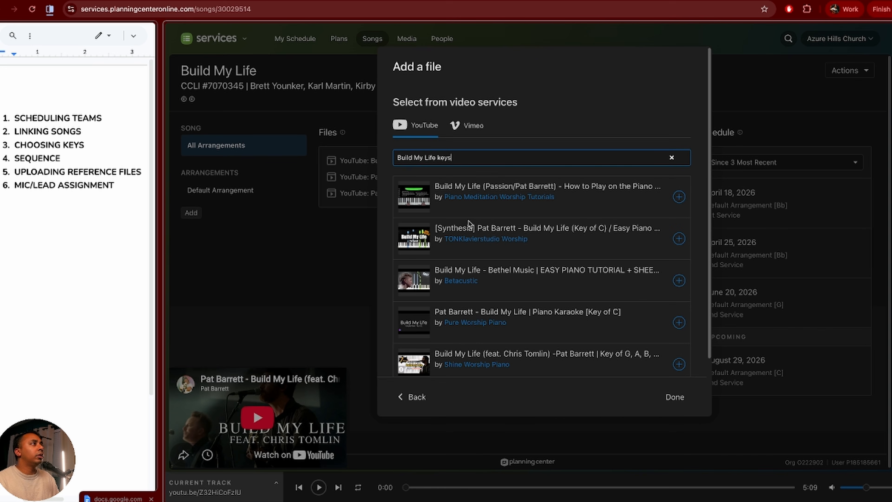
double_click(440, 152)
double_click(441, 153)
text(piano tutorial)
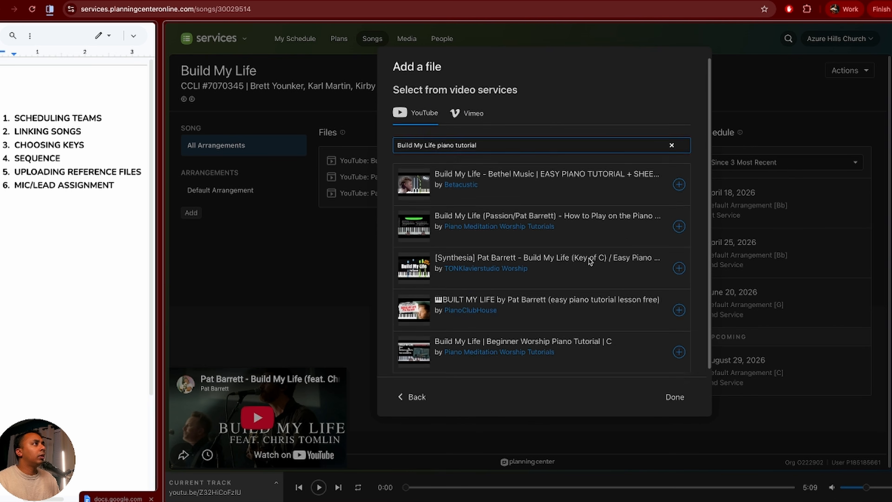
scroll(656, 335, down, 1)
click(679, 326)
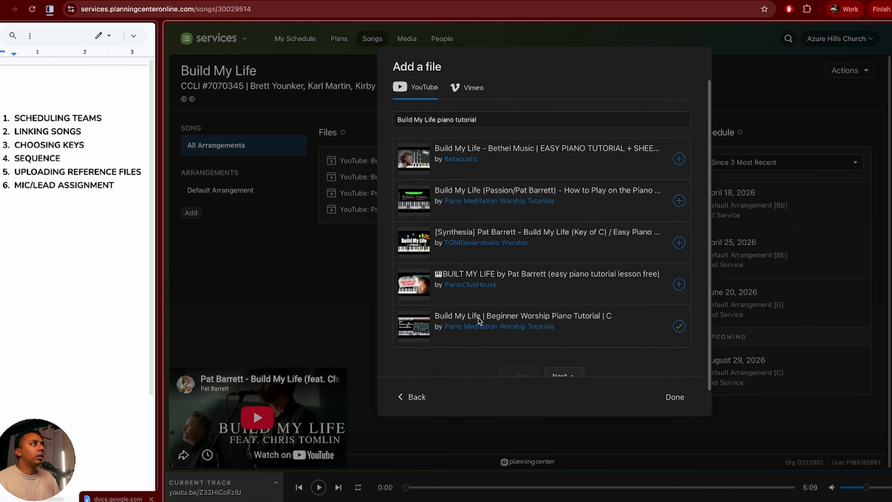
Search for "Build My Life electric guitar tutorial", preview EGSource's "Build My Life | ELECTRIC GUITAR || Passion / Housefires", and link it
double_click(446, 120)
text(electric guitar)
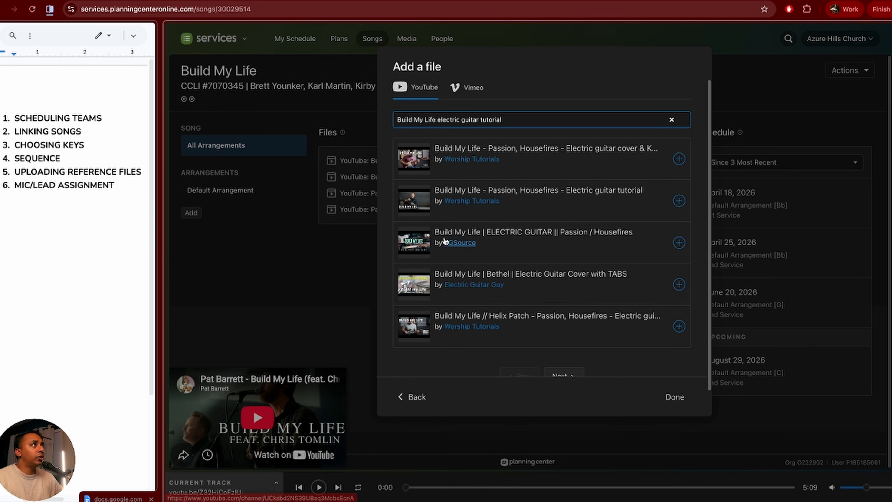
click(424, 238)
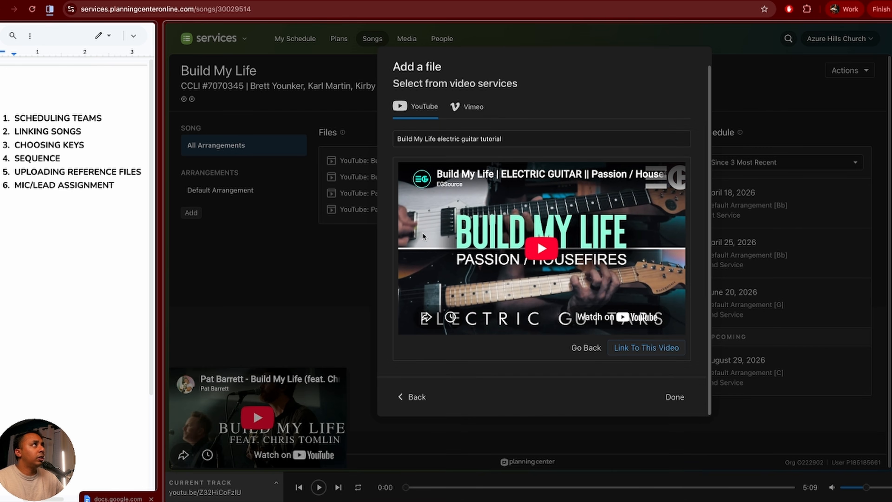
click(534, 260)
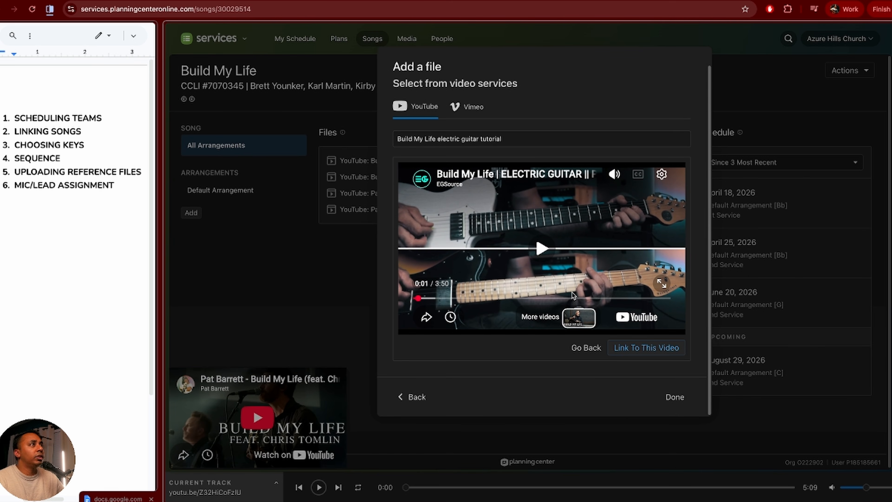
click(577, 350)
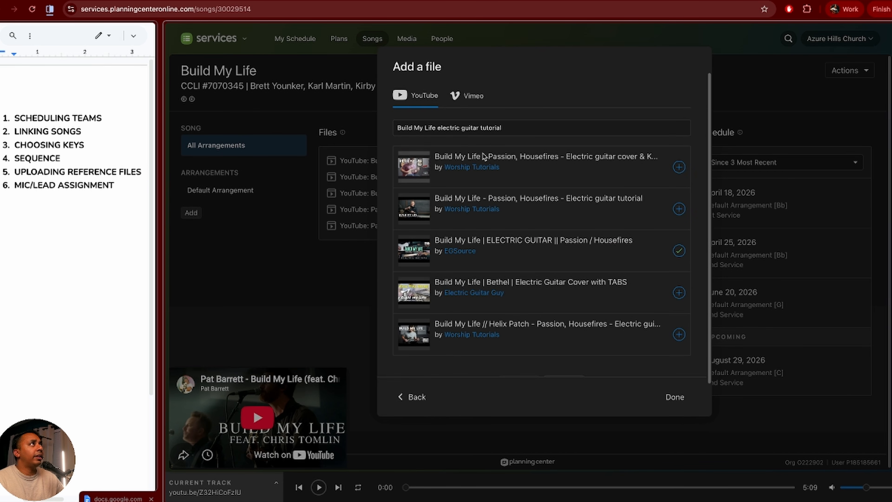
Search for "Build My Life acoustic guitar tutorial" and add the "Pat Barrett || Build My Life || Acoustic Guitar *Play-Through*" video
double_click(450, 128)
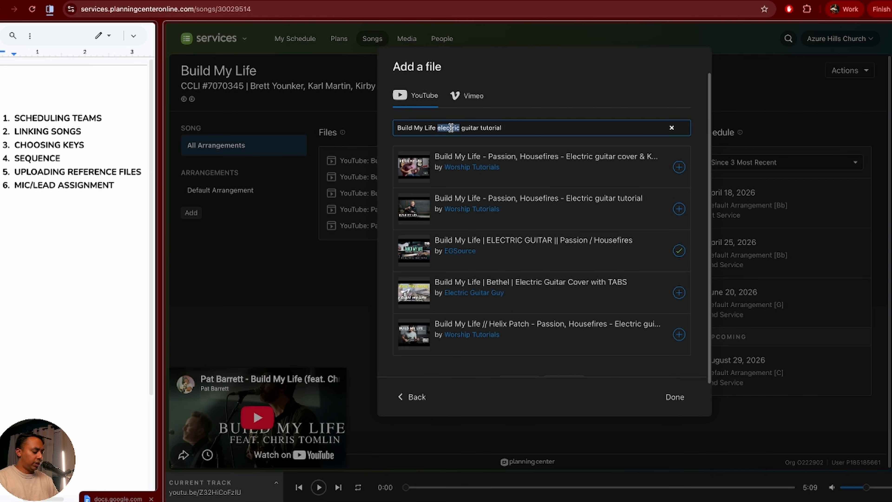
text(acoustic)
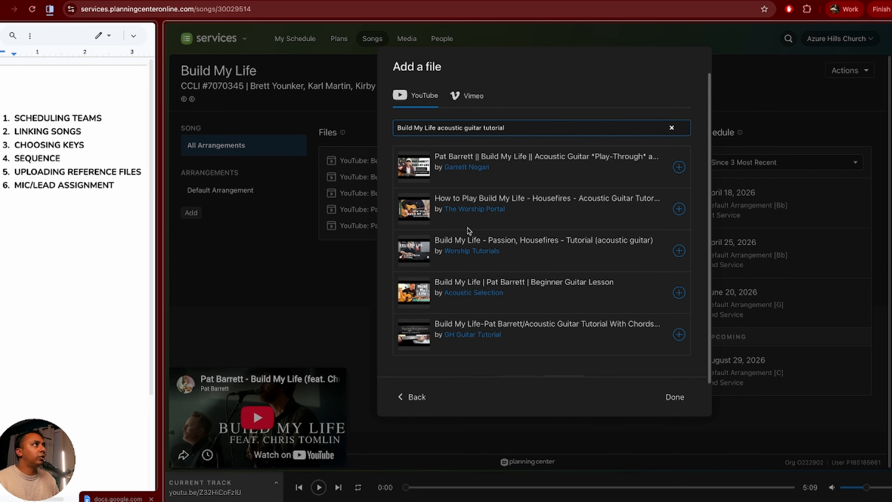
click(678, 167)
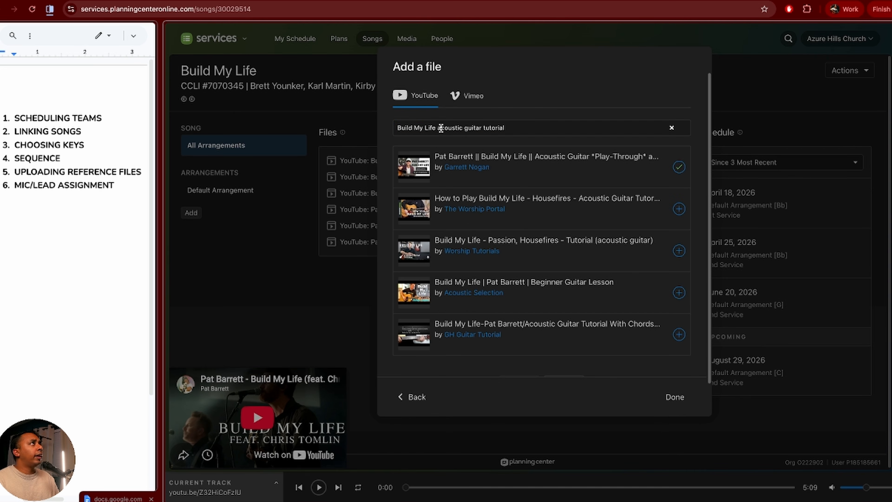
Search for "Build My Life harmony", add "Build My Life - Pat Barrett - Harmony Tutorial | ALL PARTS", and finish adding files
drag(441, 128, 542, 124)
key(BackSpace)
text(harm)
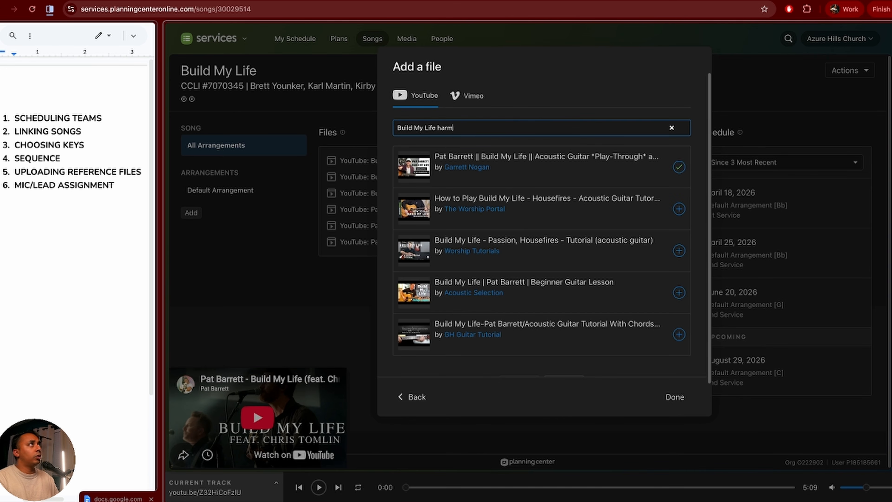
text(ony)
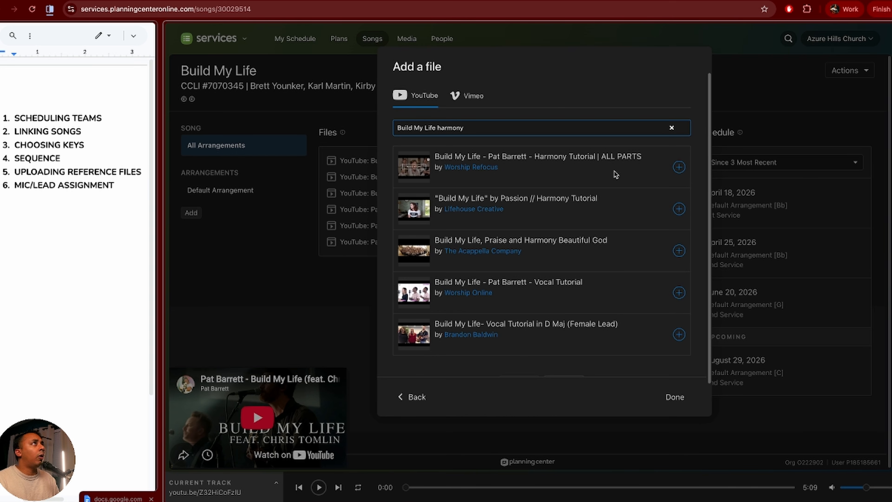
click(679, 167)
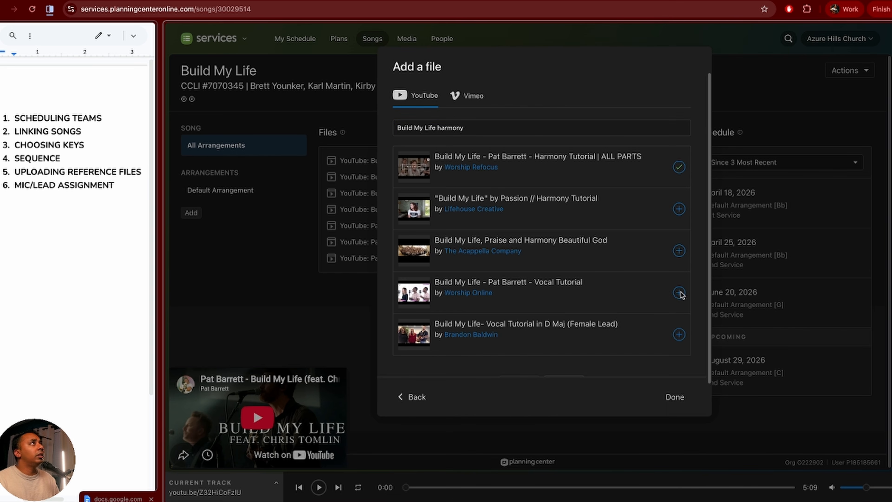
click(675, 397)
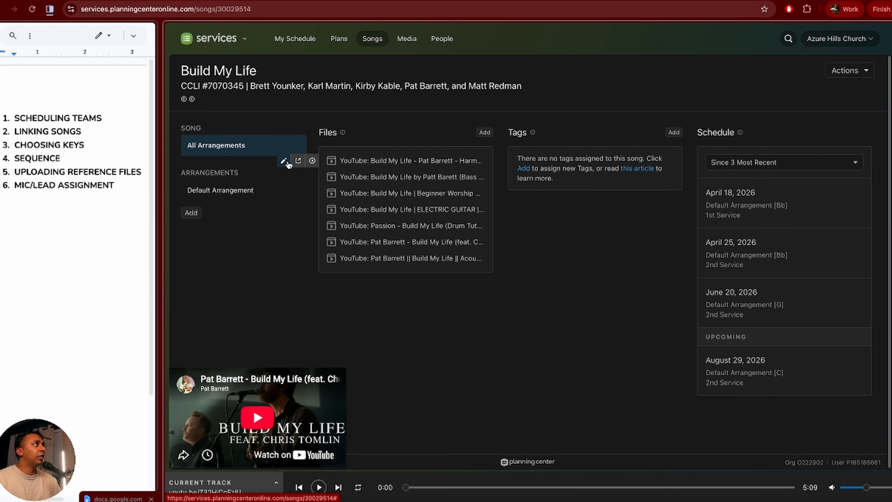
Rename the harmony video file as "Build My Life - Harmony Tutorial"
click(284, 161)
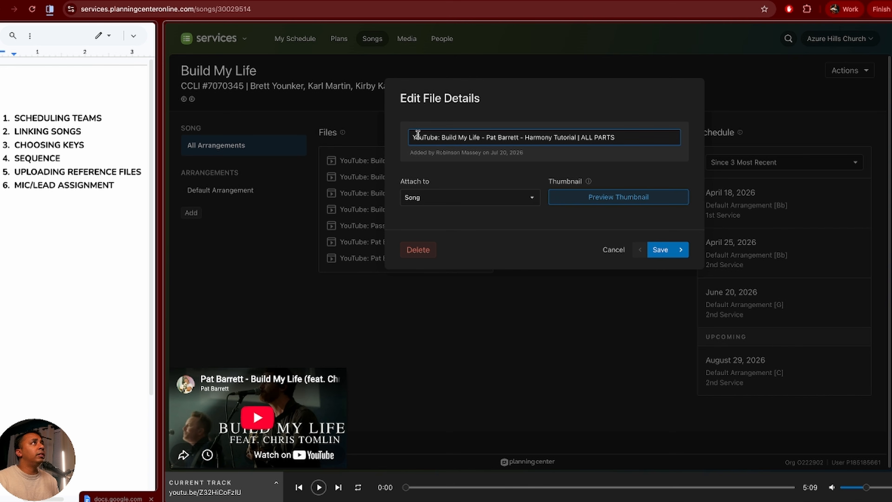
triple_click(435, 135)
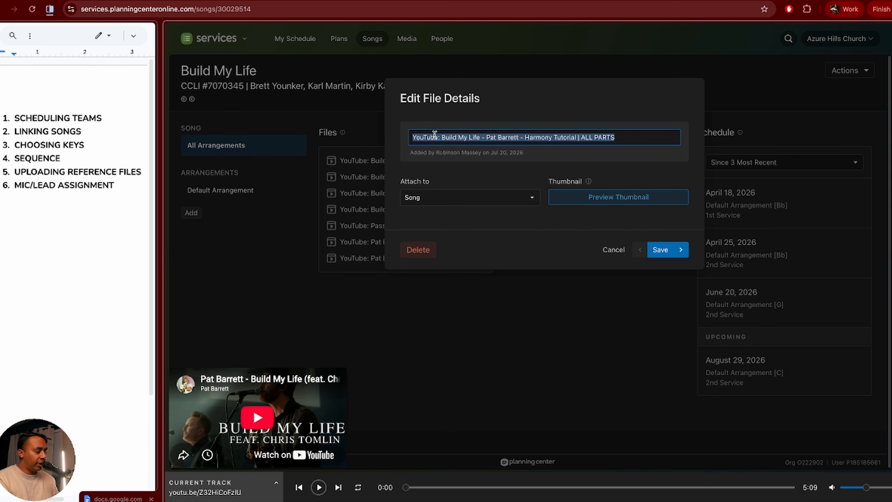
text(Build My Life - Harmony )
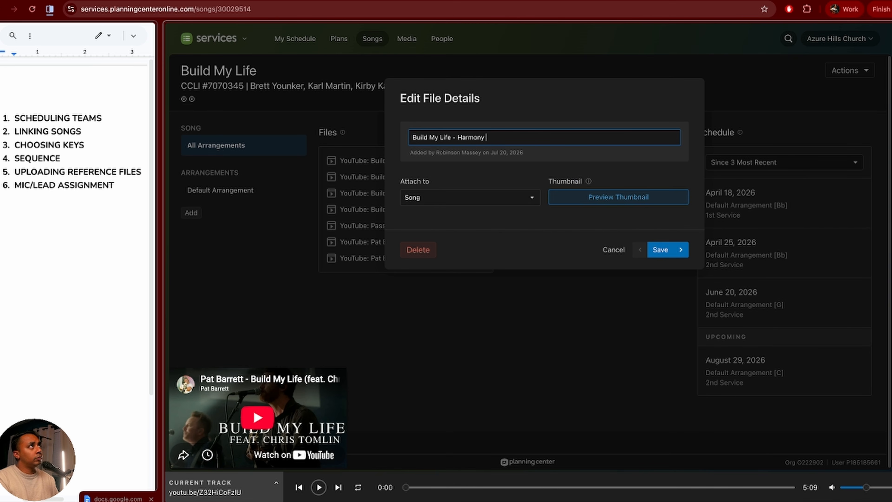
text(Tutorial)
key(Return)
Rename the bass guide video file as "Build My Life - Bass Playthrough"
click(342, 177)
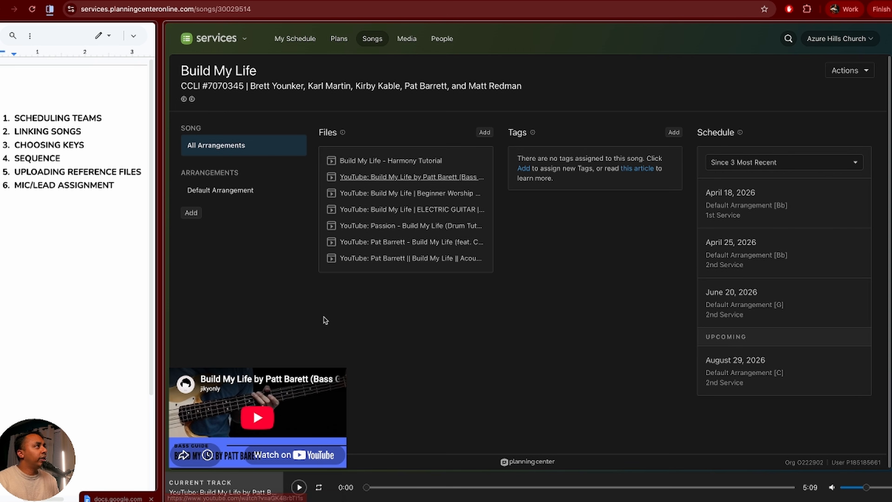
click(282, 177)
double_click(445, 137)
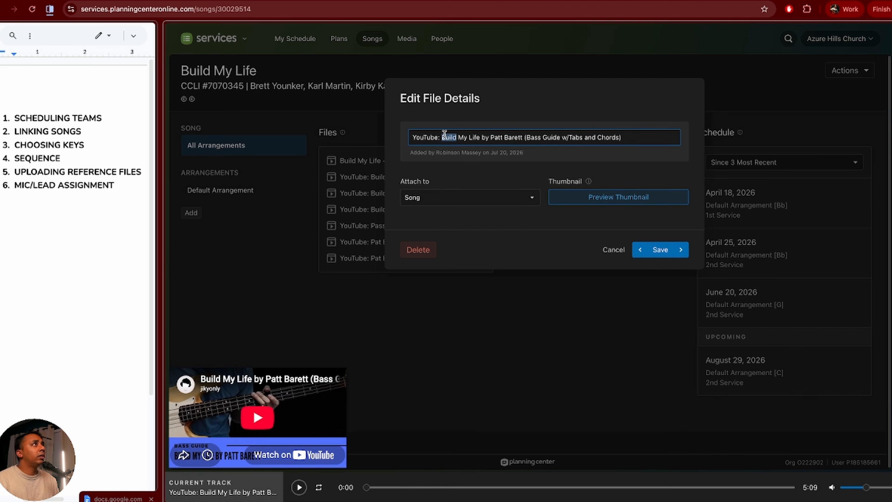
triple_click(444, 136)
text(Build My Life)
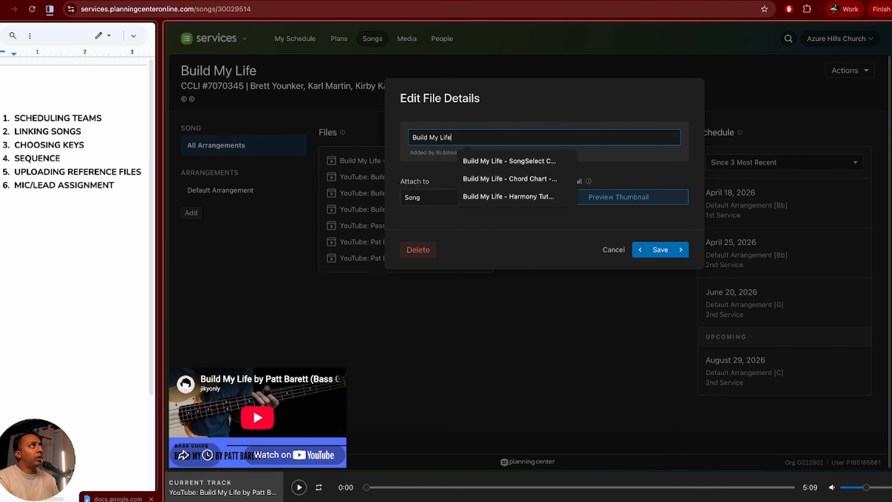
text( - Bass Playthrough)
key(Return)
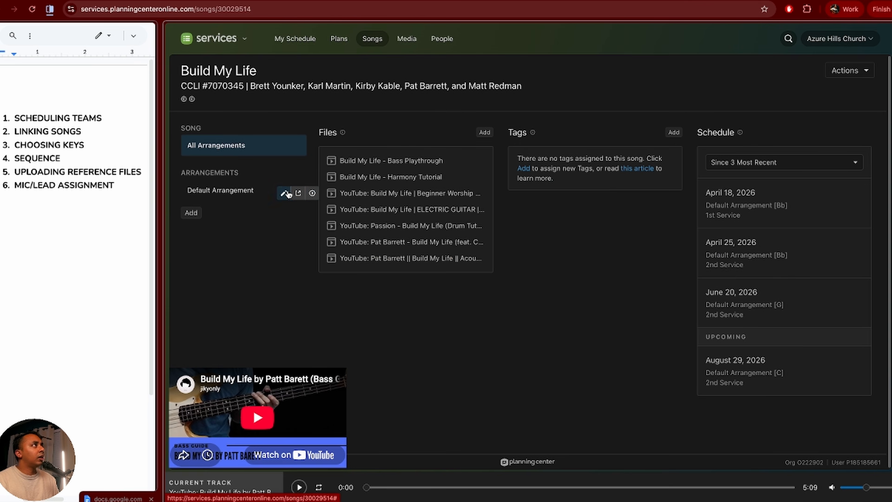
Rename the "Build My Life | Beginner Worship" video file as "Build My Life - Piano Tutorial"
click(286, 193)
double_click(425, 137)
triple_click(425, 137)
text(Build My life -)
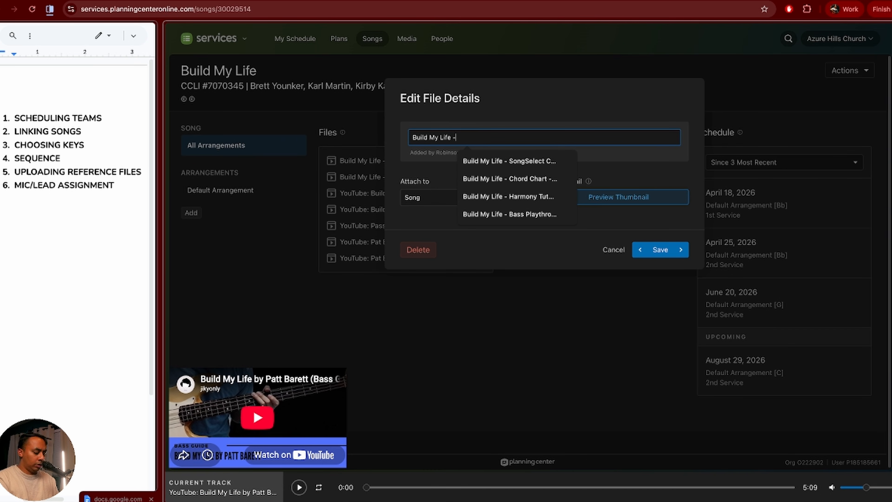
text( Piano Tutorial)
key(Return)
Rename the electric guitar video file as "Build My Life - EG Playthrough"
click(283, 210)
triple_click(421, 137)
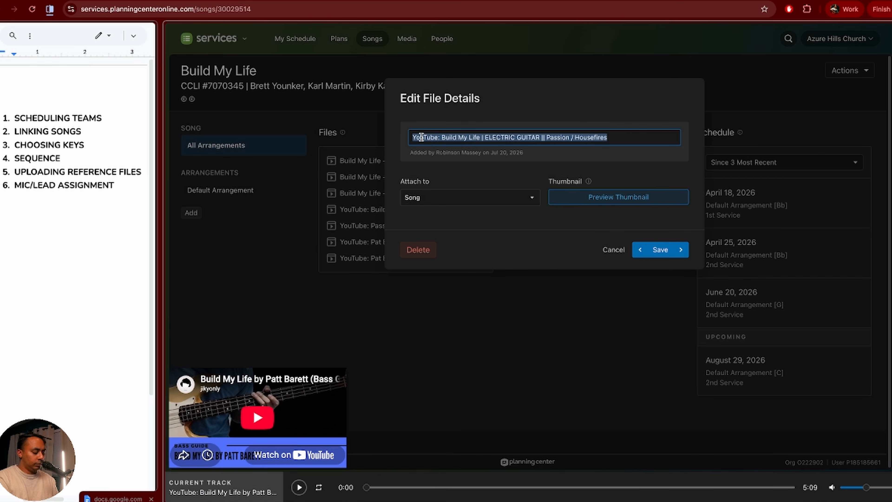
text(Build My Life - EG Playthrough)
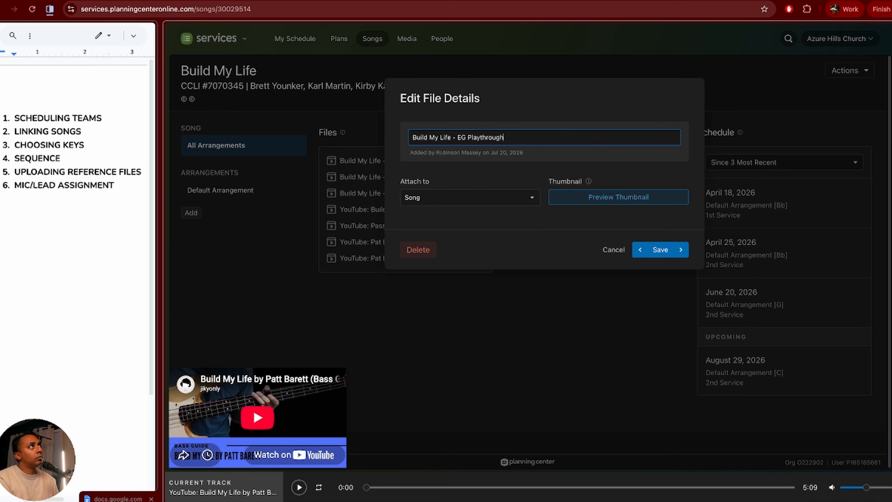
key(Return)
Rename the Passion drum tutorial video file as "Build My Life - Drums Playthrough"
click(283, 225)
triple_click(421, 137)
text(Build My)
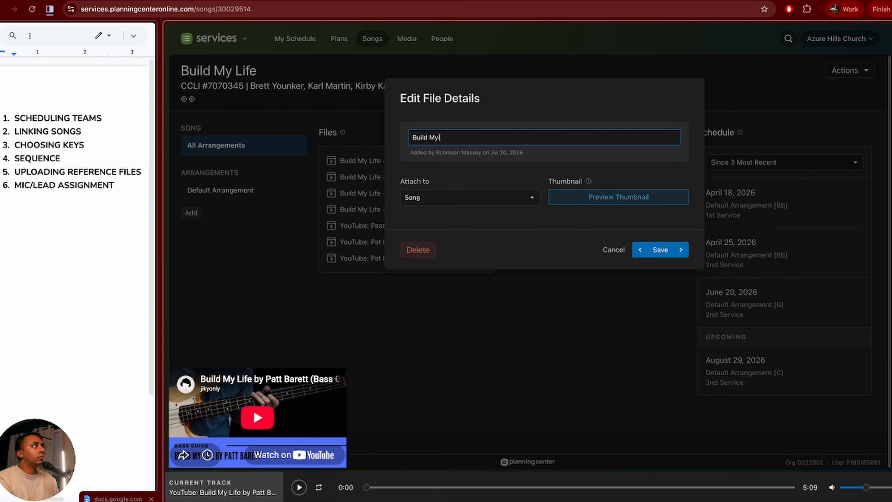
text( Life - Drums Playthrough)
key(Return)
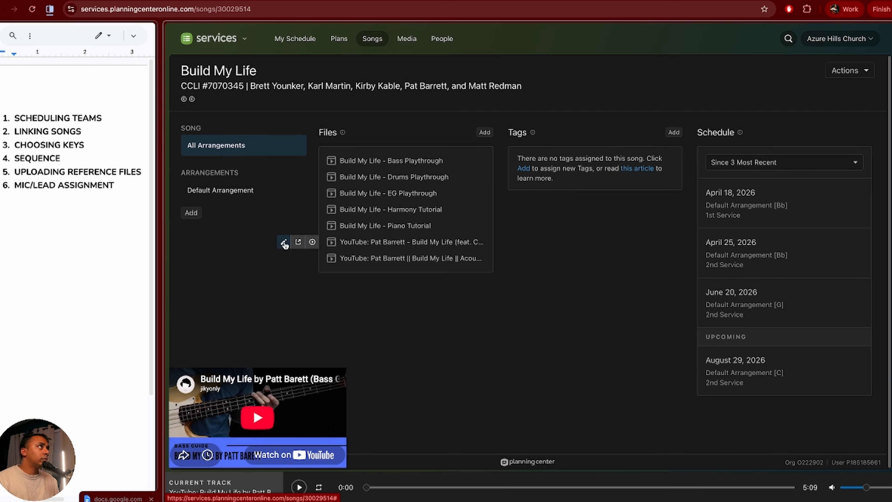
Rename the Pat Barrett "Build My Life (feat. ...)" recording file as "Build My Life - Original Track", previewing its thumbnail
click(285, 244)
triple_click(421, 138)
text(Build My)
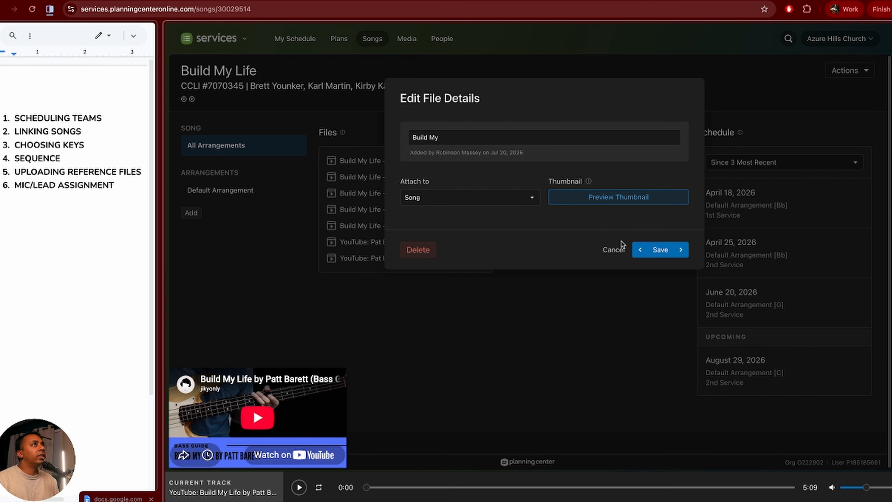
click(614, 199)
click(458, 139)
text(Life - )
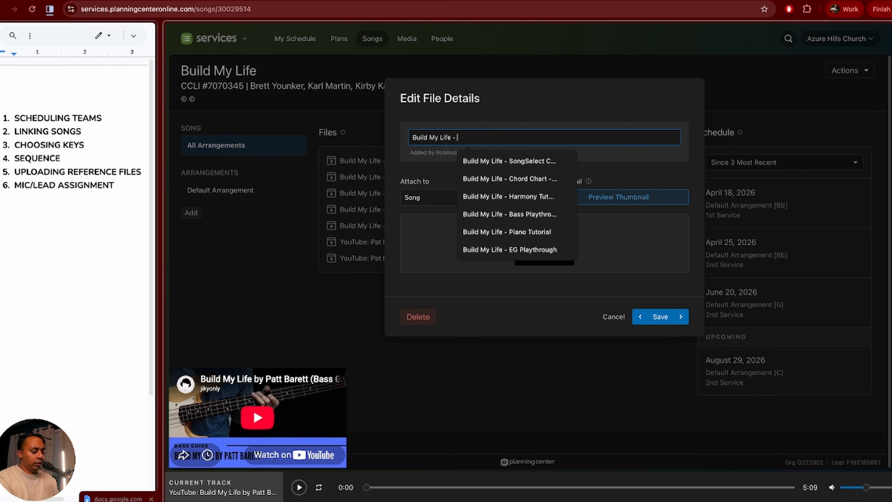
text(Original Track)
key(Return)
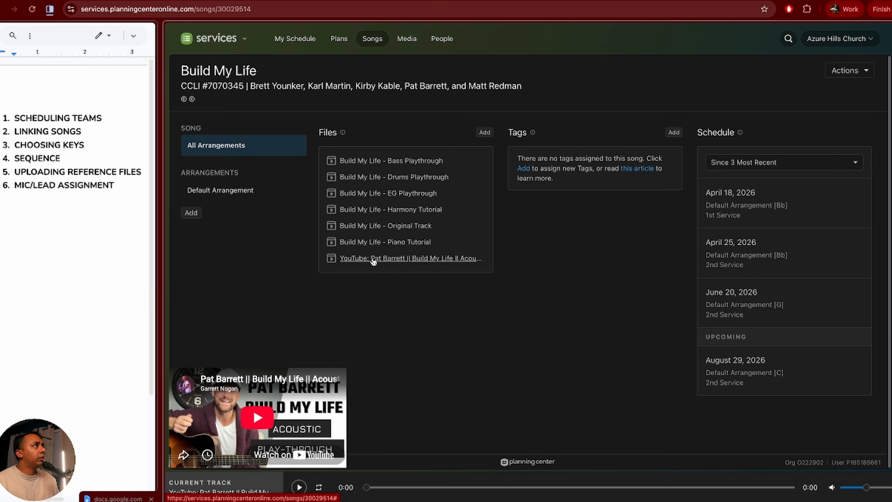
Rename the Pat Barrett acoustic play-through video file as "Build My Life - Acoustic Tutorial"
click(292, 255)
triple_click(454, 139)
text(Build M)
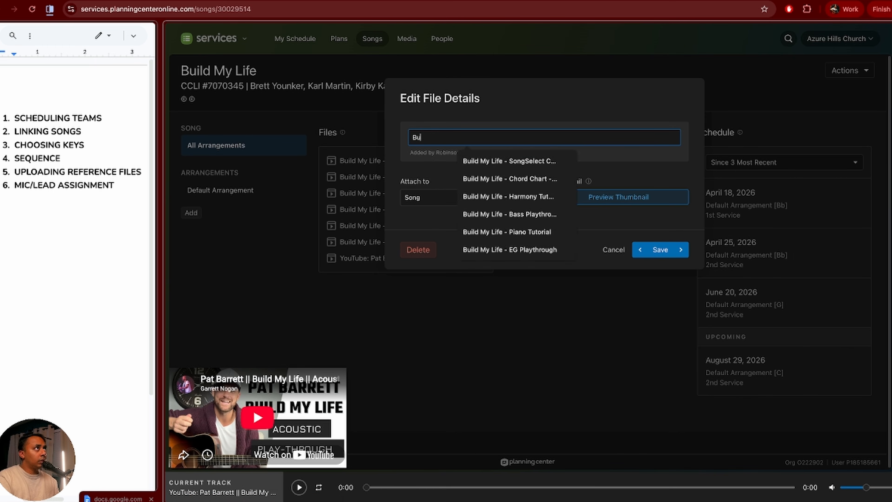
text(y Life - Acoustic Tutorial)
key(Return)
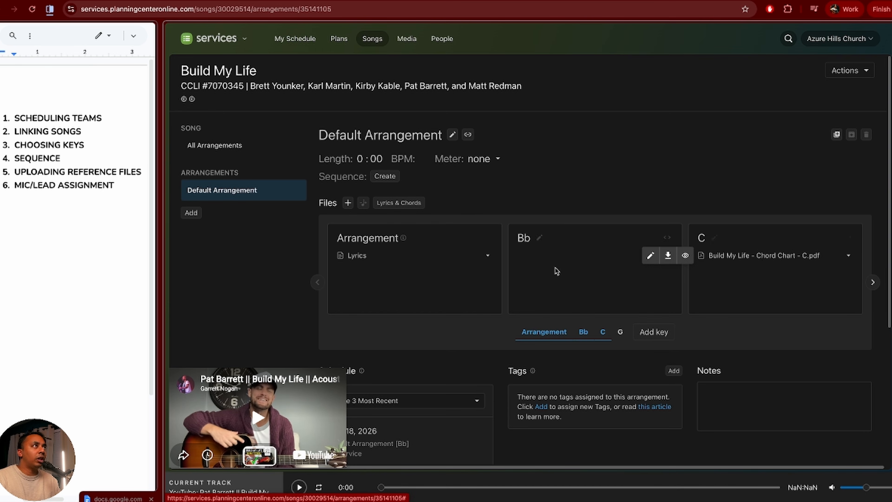
Import the SongSelect ChordSheet PDF for the Bb key of the Default Arrangement, using only the Standard 2-Column Layout
click(539, 237)
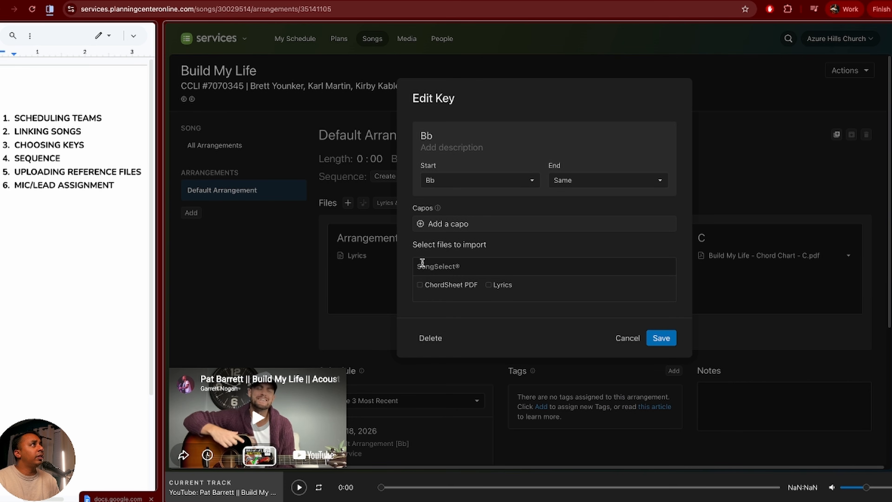
click(420, 285)
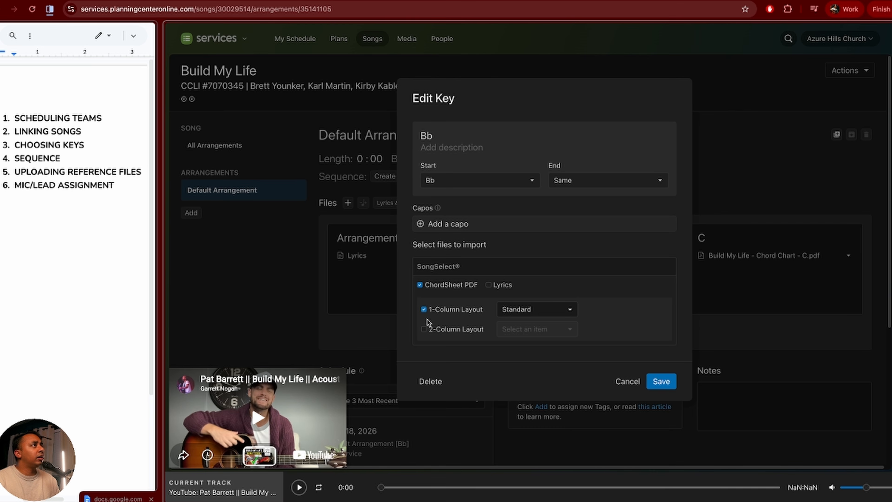
click(425, 329)
click(424, 310)
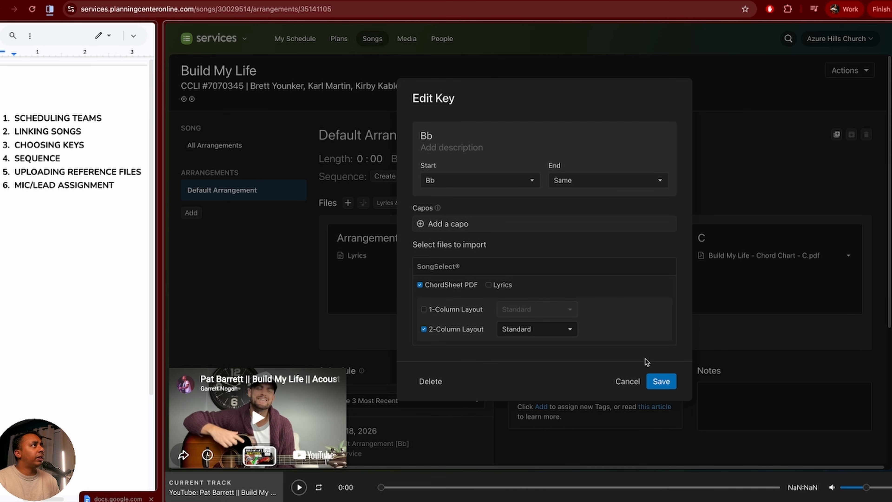
click(662, 381)
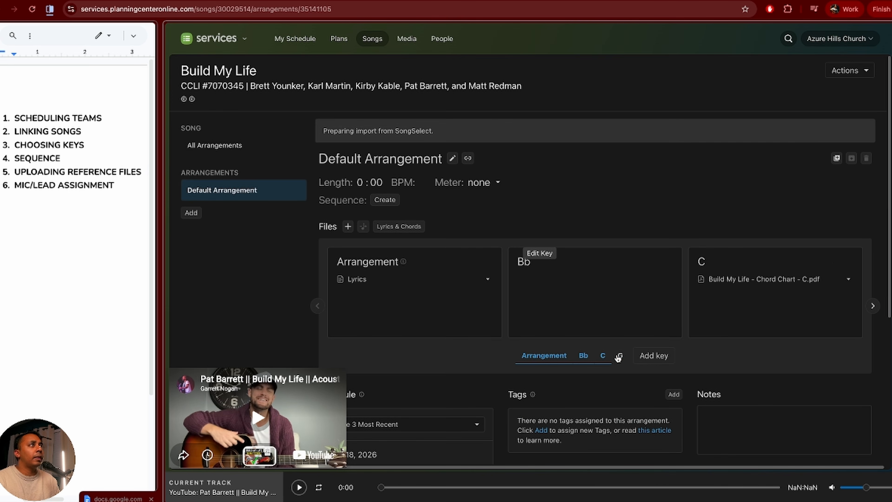
Import the SongSelect ChordSheet PDF for the G key, using only the Standard 2-Column Layout
click(619, 355)
click(712, 261)
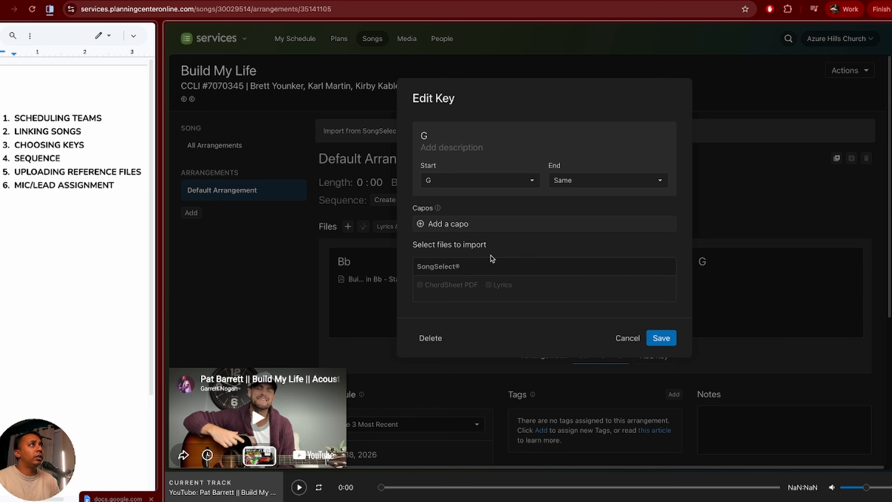
click(444, 285)
click(443, 329)
click(443, 310)
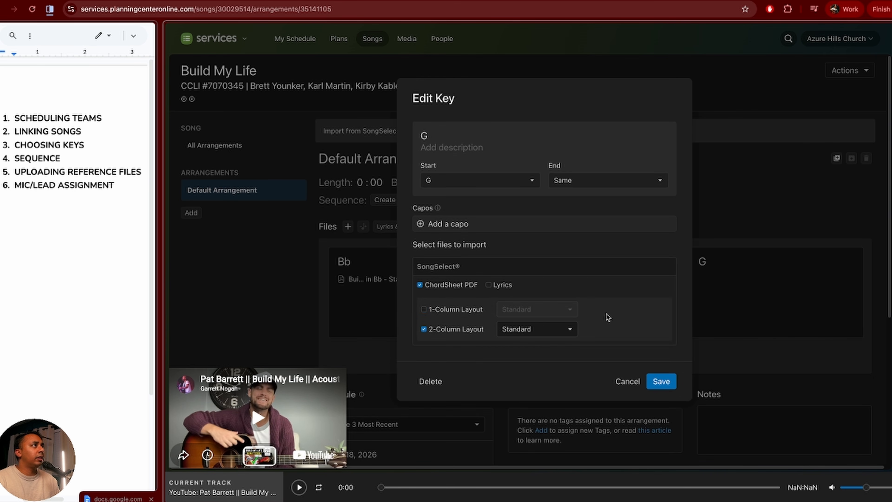
click(664, 385)
Open the August 29, 2026 2nd Service plan and review the files attached to Build My Life, including its C chord chart
scroll(661, 322, down, 1)
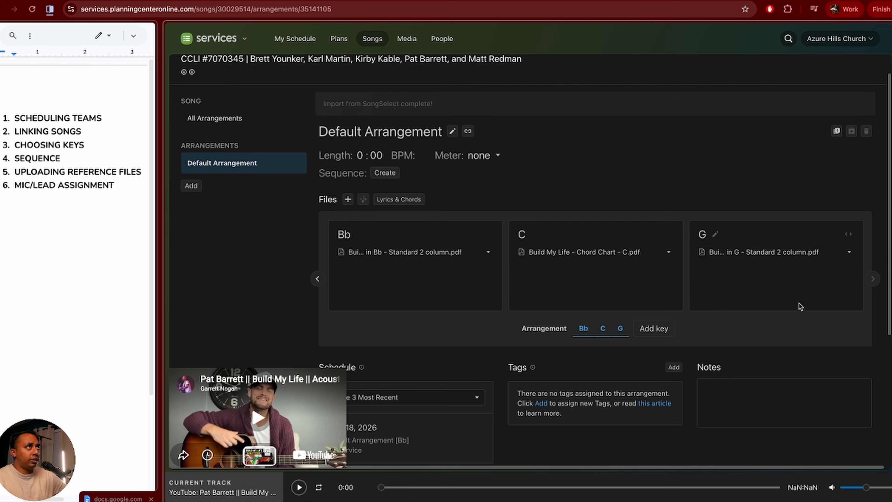
scroll(557, 193, up, 1)
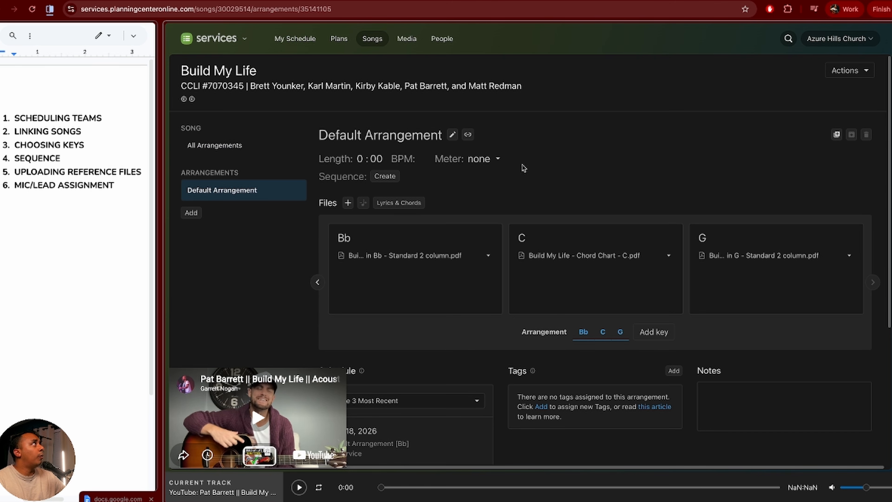
mouse_move(335, 45)
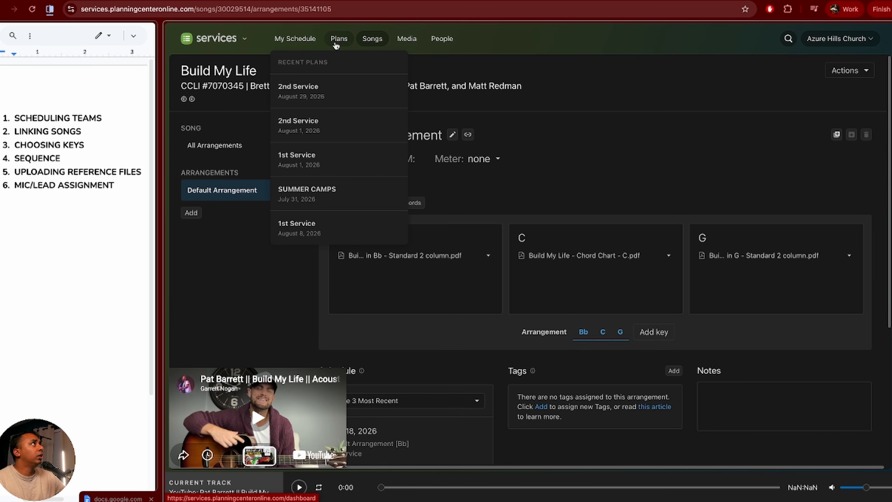
click(309, 102)
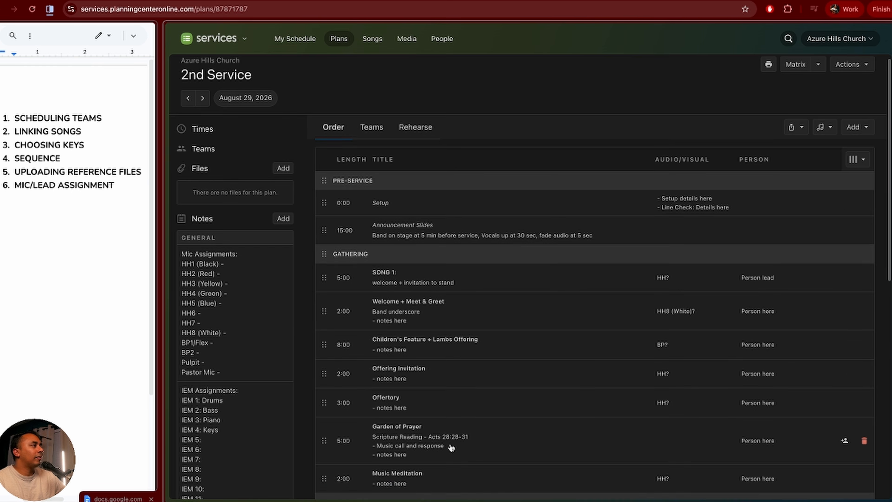
scroll(452, 447, down, 3)
scroll(451, 448, down, 2)
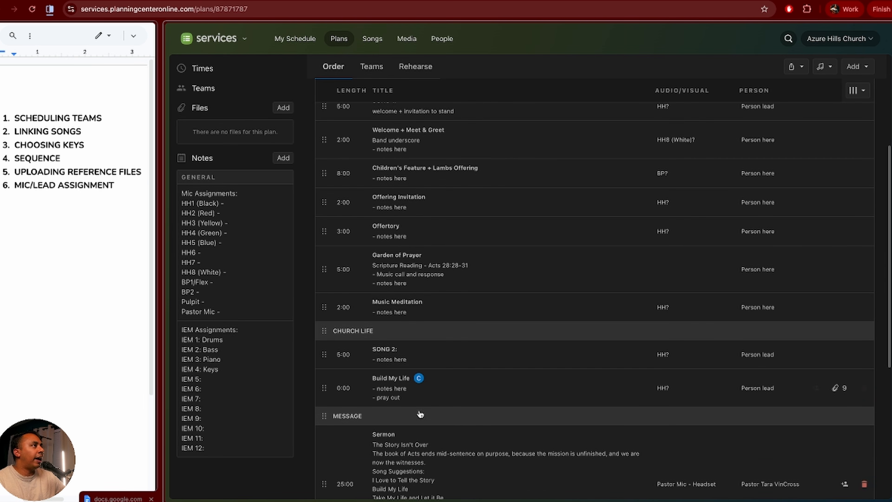
click(839, 391)
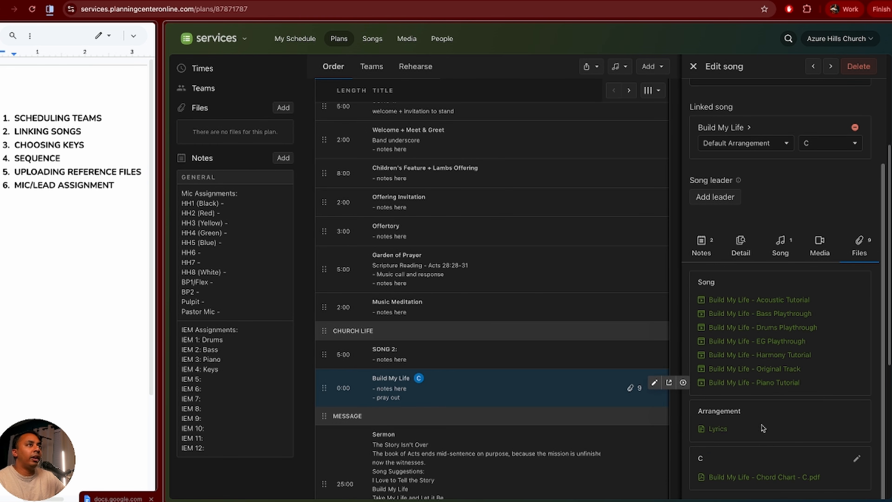
scroll(772, 475, down, 1)
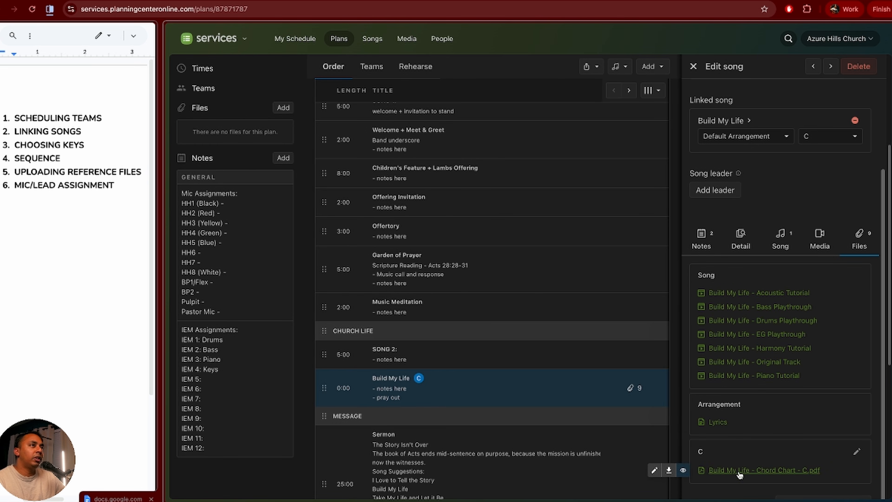
click(693, 66)
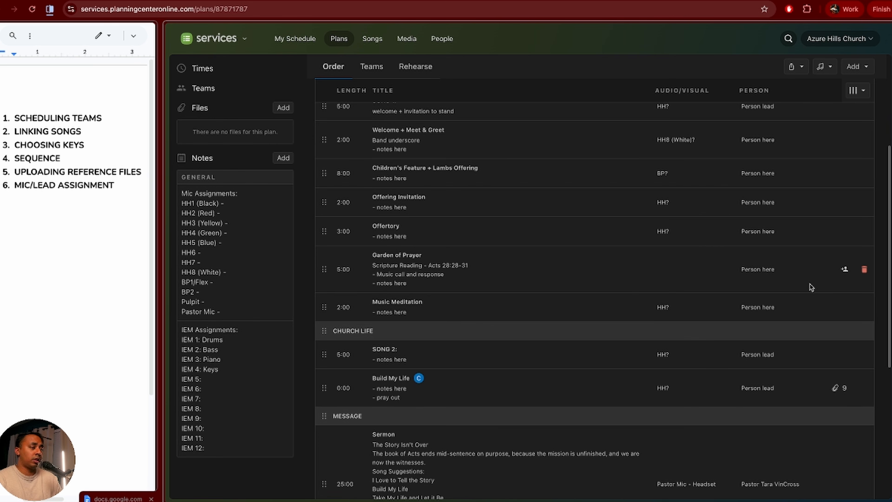
Reopen Build My Life's attached files in the plan and start adding files to the linked song
click(840, 387)
scroll(819, 418, down, 5)
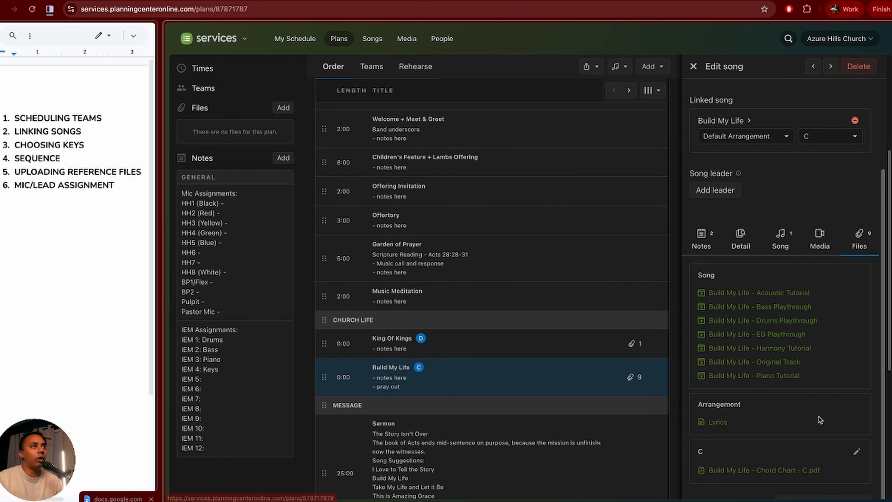
click(852, 468)
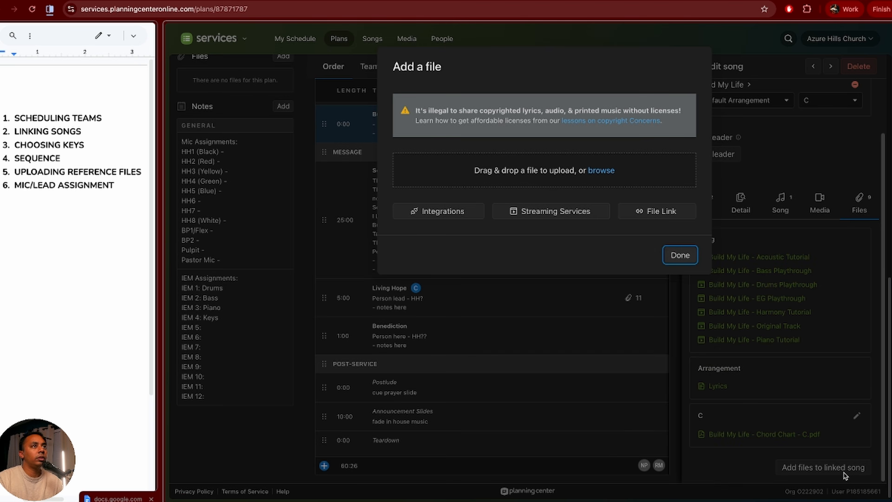